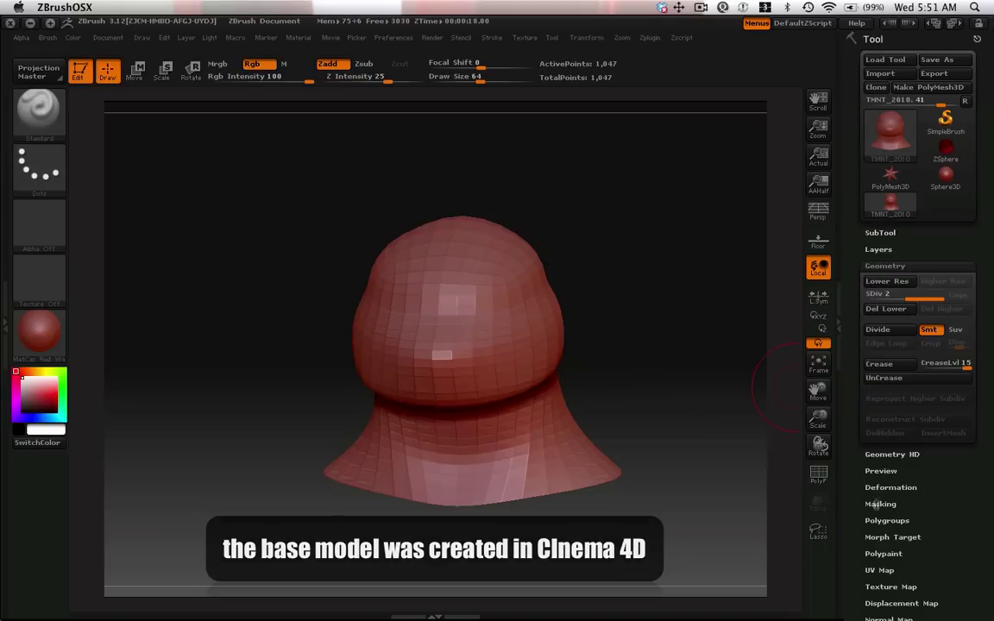
Subdivide the head mesh up to subdivision level 5.
left_click(890, 488)
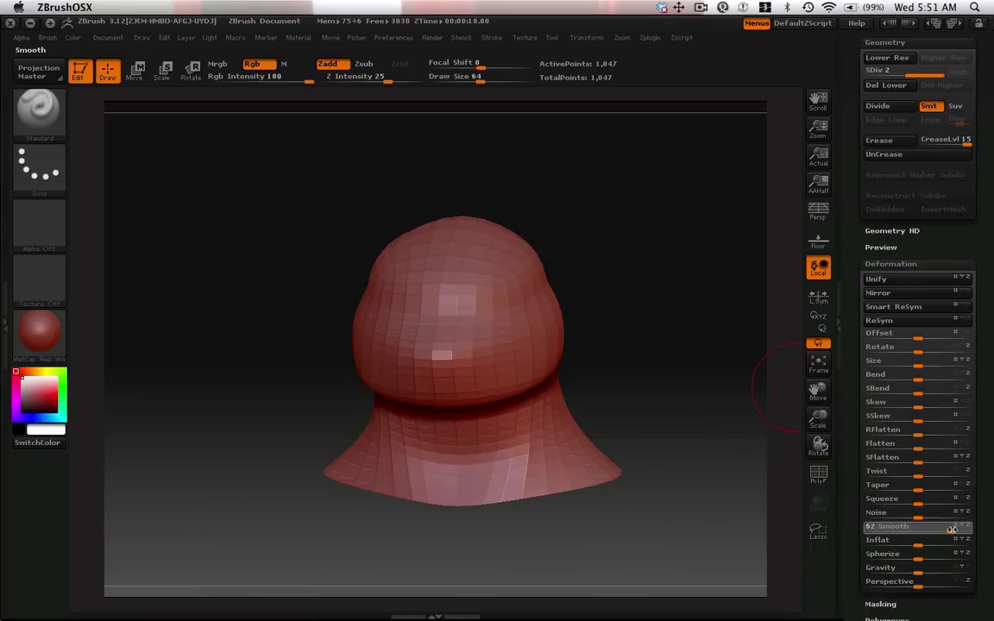
left_click(880, 264)
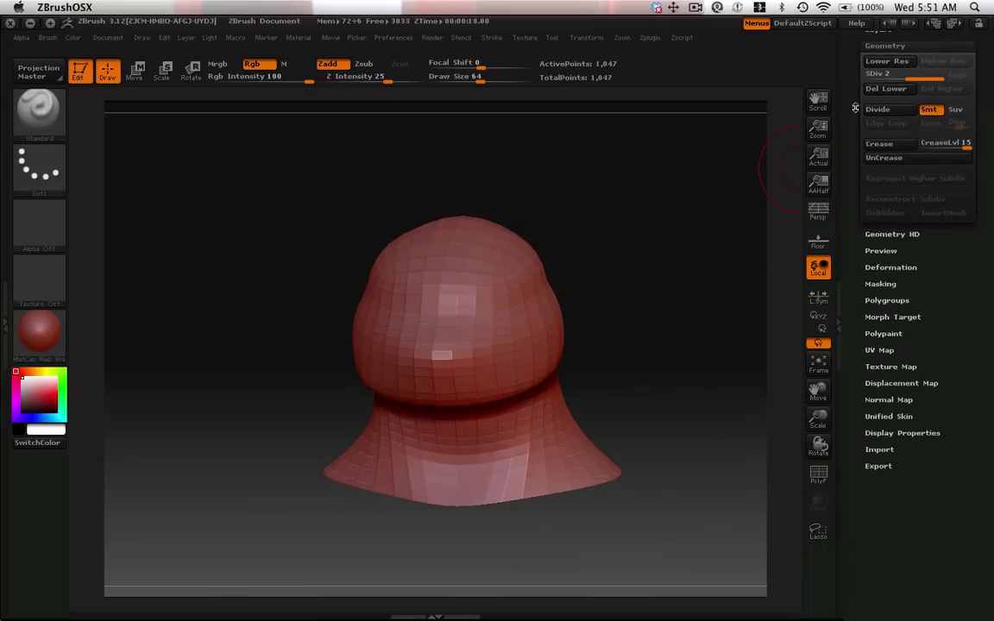
left_click(880, 273)
left_click(885, 278)
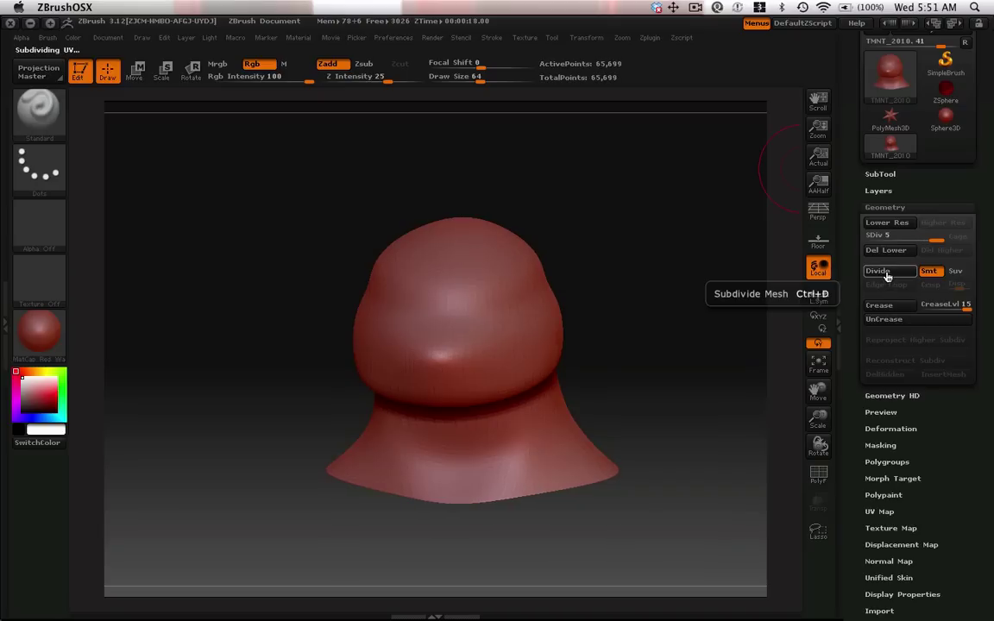
Switch the head mesh to subdivision level 4 and delete the lower subdivision levels.
left_click(887, 223)
left_click(886, 223)
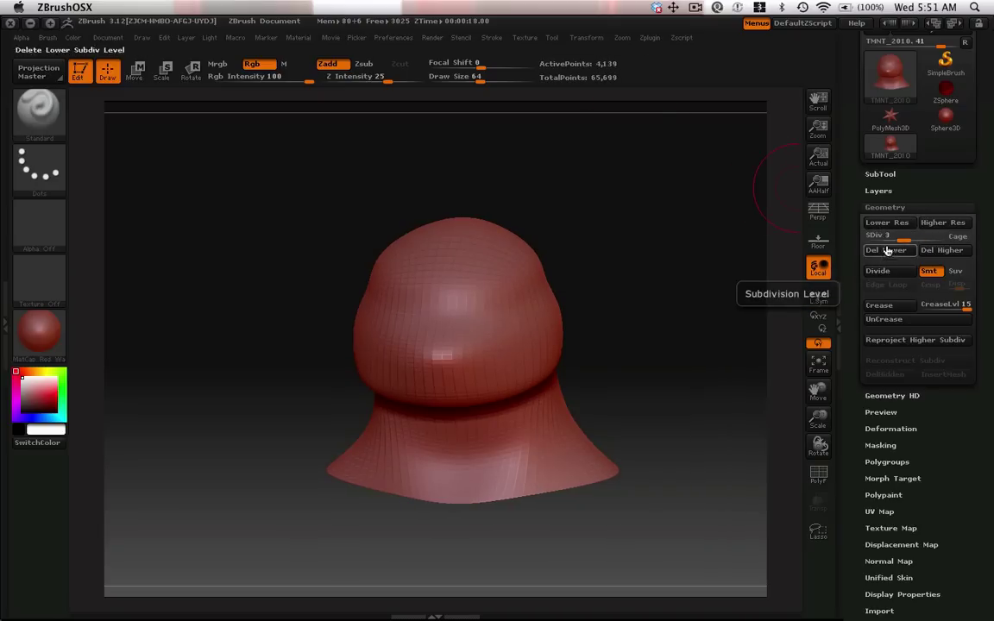
left_click(940, 223)
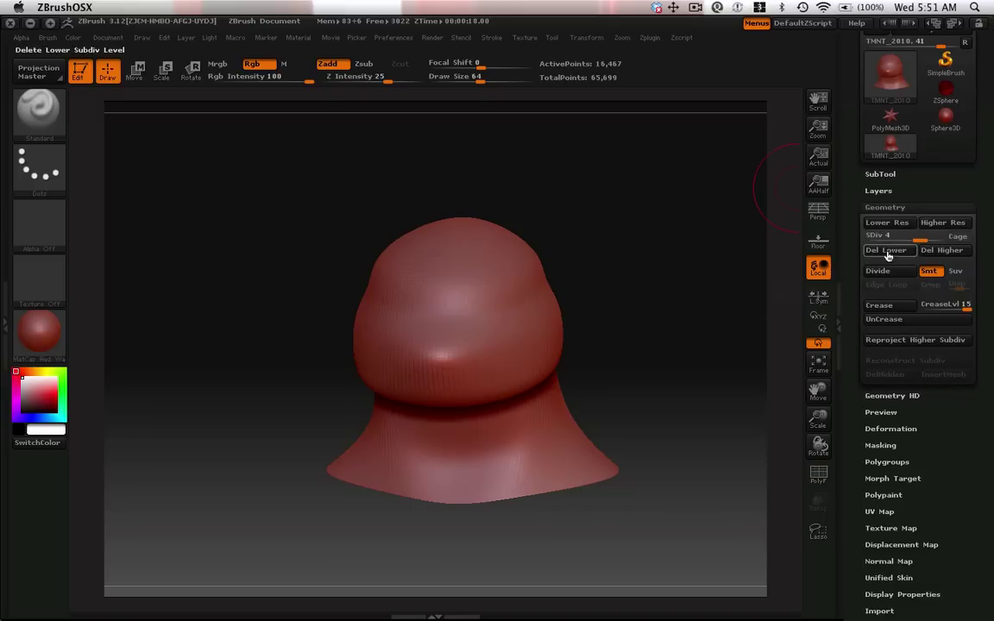
left_click(887, 251)
Try Standard brush strokes on the face at draw size 21 and undo them.
mouse_move(678, 298)
left_mouse_down()
mouse_move(508, 333)
mouse_move(665, 310)
mouse_move(528, 333)
mouse_move(679, 291)
left_mouse_up()
left_click(818, 362)
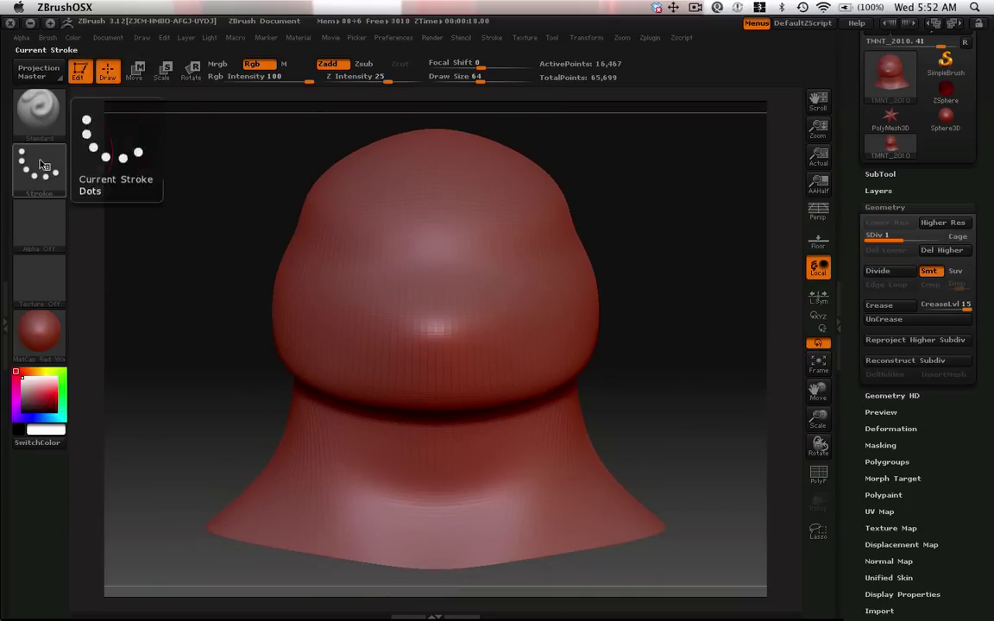
left_click_drag(472, 76, 457, 76)
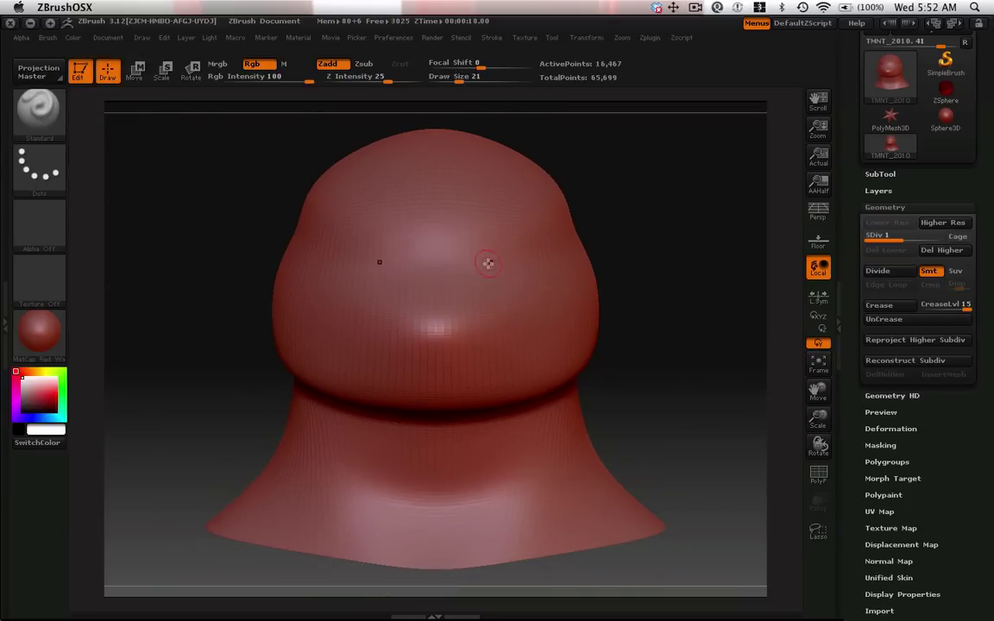
key("ctrl+z")
key("ctrl+z")
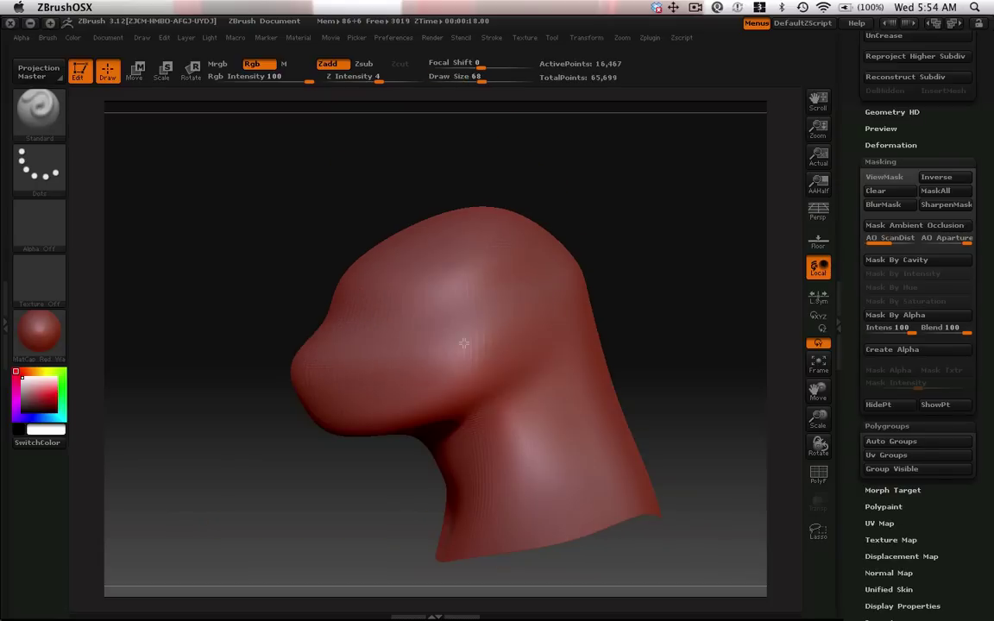
Sculpt shallow symmetrical eye-socket indentations with the Standard brush at Z Intensity 4 and draw size 34.
left_click_drag(464, 343, 638, 311)
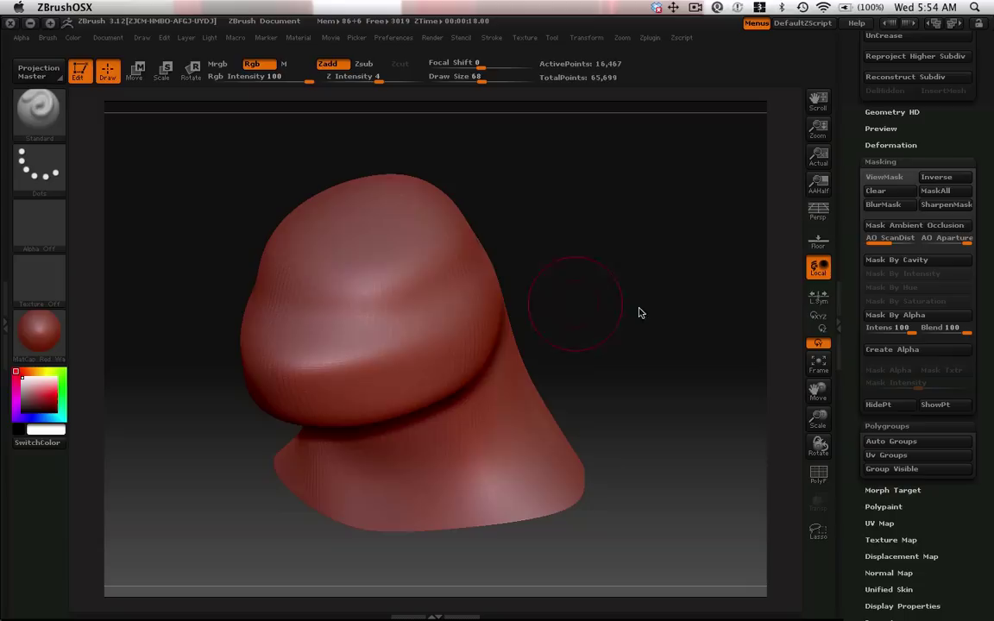
key("u")
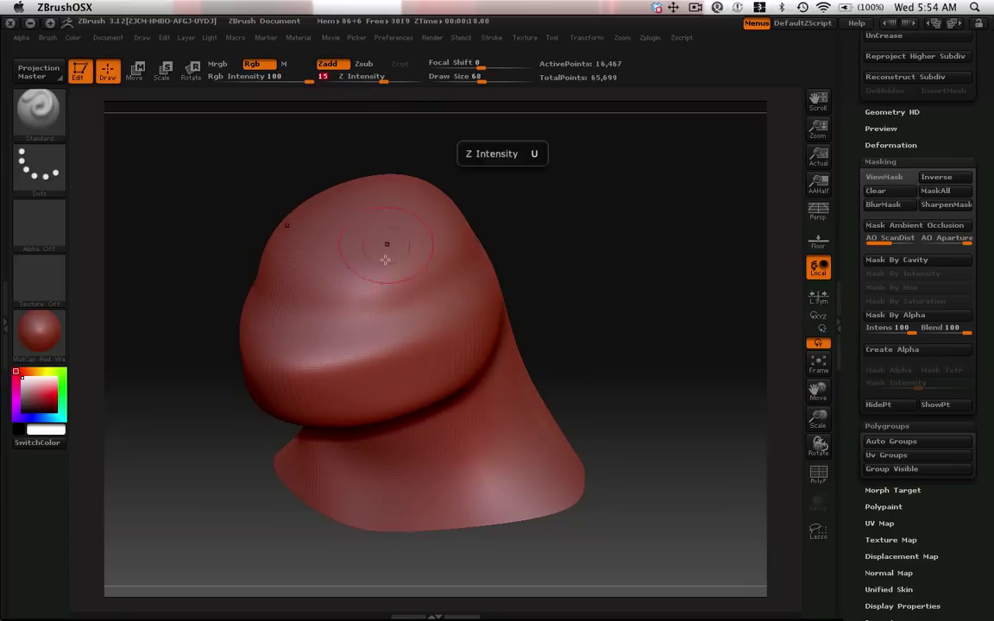
mouse_move(599, 241)
left_mouse_down()
mouse_move(515, 259)
mouse_move(452, 151)
left_mouse_up()
key("s")
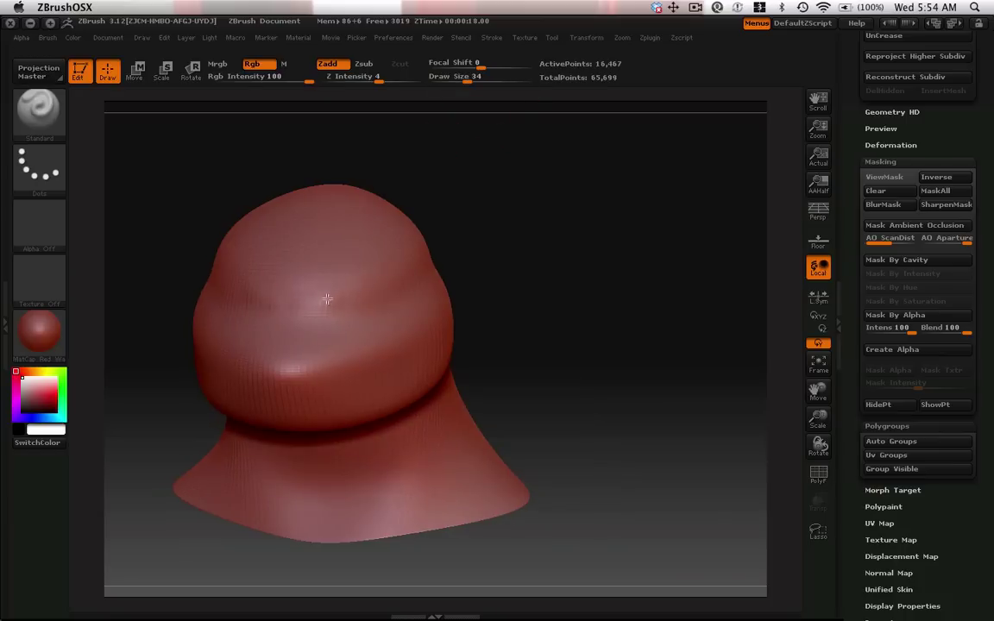
left_click_drag(345, 300, 552, 222)
key("f")
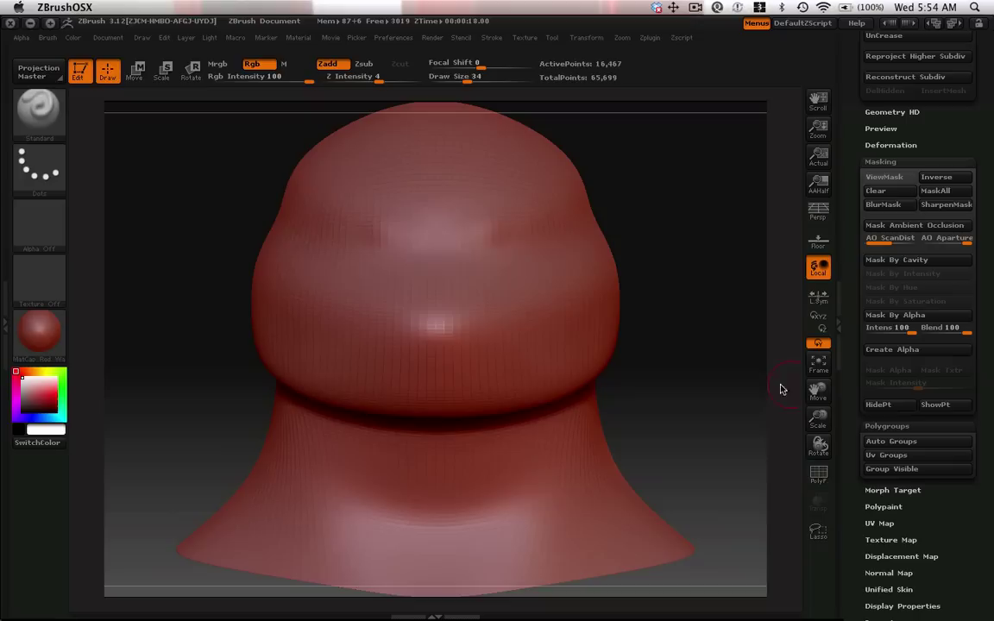
Set the Z Intensity to 12, deepen the eye creases and sculpt frown furrows across the brow.
left_click_drag(379, 80, 382, 82)
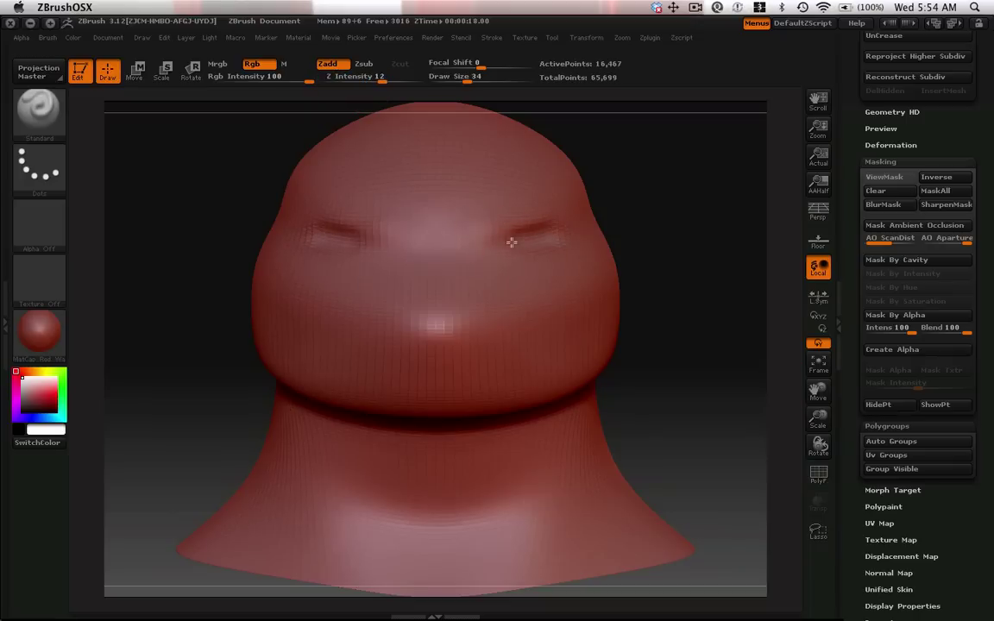
left_click_drag(490, 243, 464, 232)
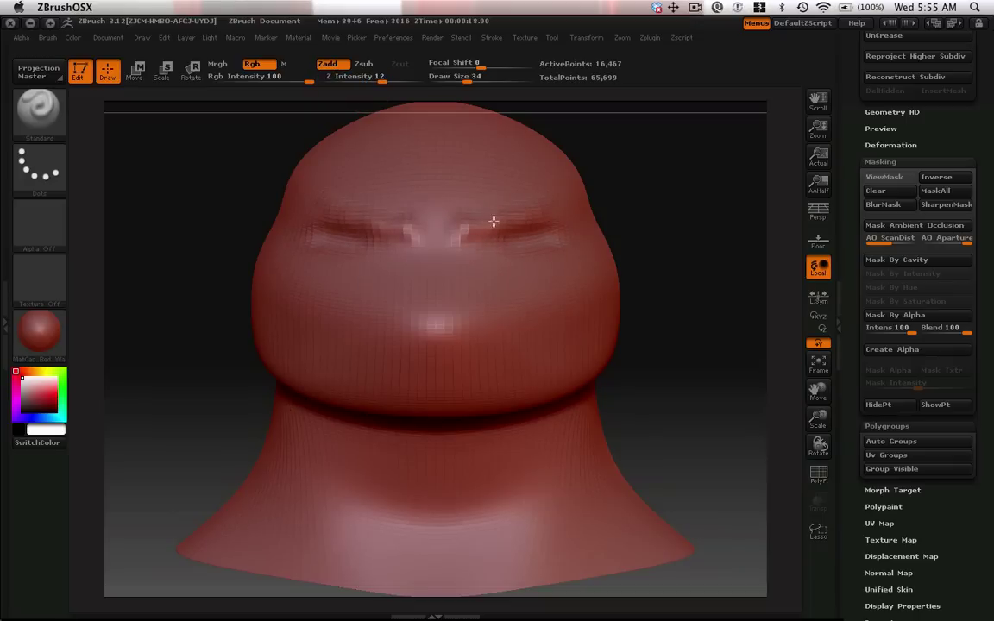
left_click_drag(257, 225, 391, 208)
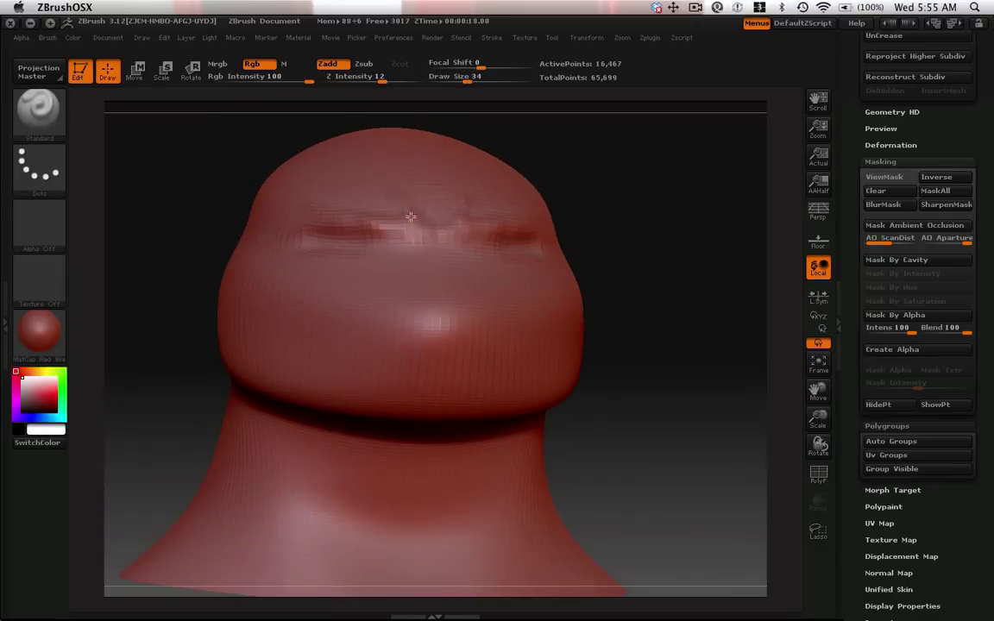
left_click_drag(401, 159, 343, 260)
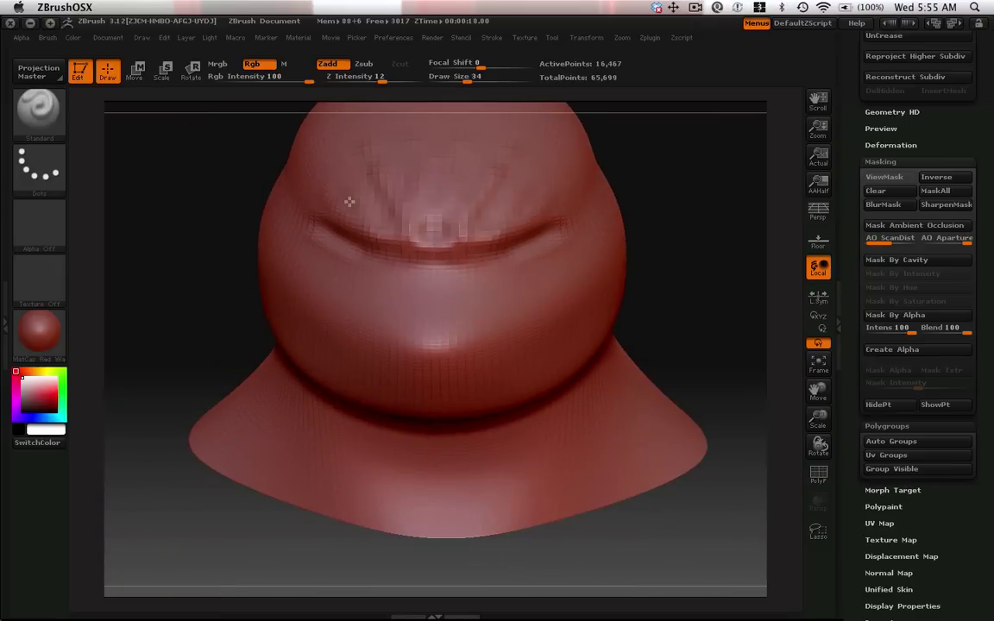
Set the draw size to 50 and sculpt cheekbone ridges along both sides of the face.
mouse_move(349, 202)
left_mouse_down()
mouse_move(266, 266)
mouse_move(264, 222)
left_mouse_up()
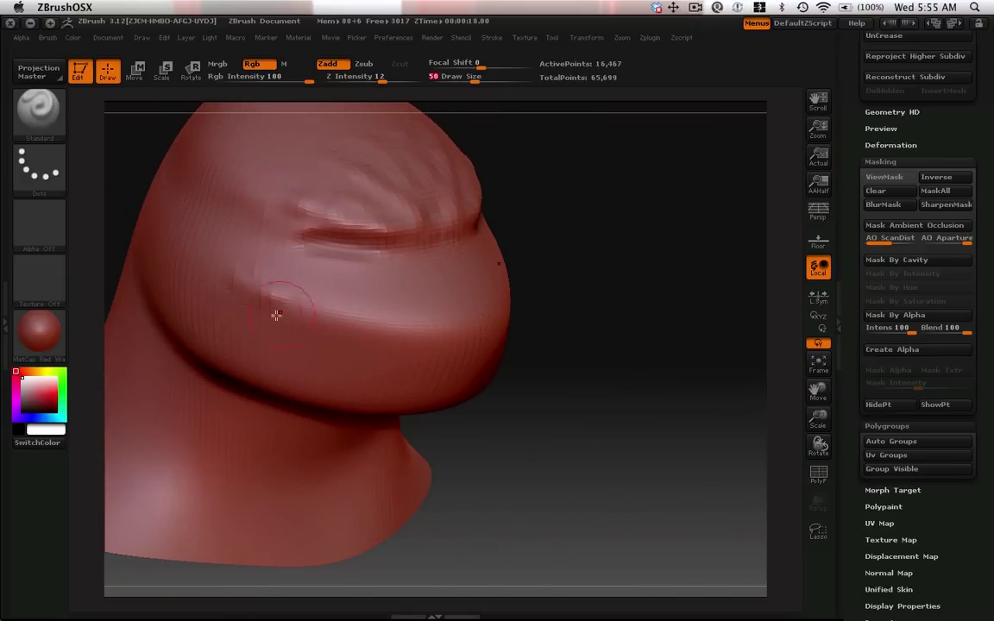
mouse_move(306, 315)
left_mouse_down()
mouse_move(479, 376)
mouse_move(300, 297)
mouse_move(257, 254)
mouse_move(284, 189)
left_mouse_up()
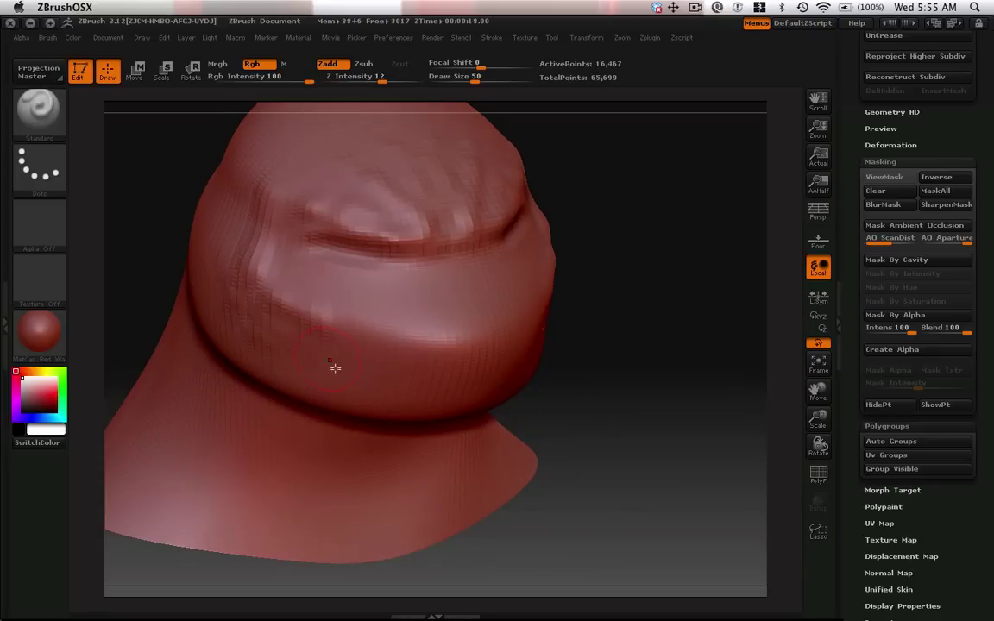
mouse_move(335, 367)
left_mouse_down()
mouse_move(480, 368)
mouse_move(485, 351)
mouse_move(517, 345)
mouse_move(466, 340)
left_mouse_up()
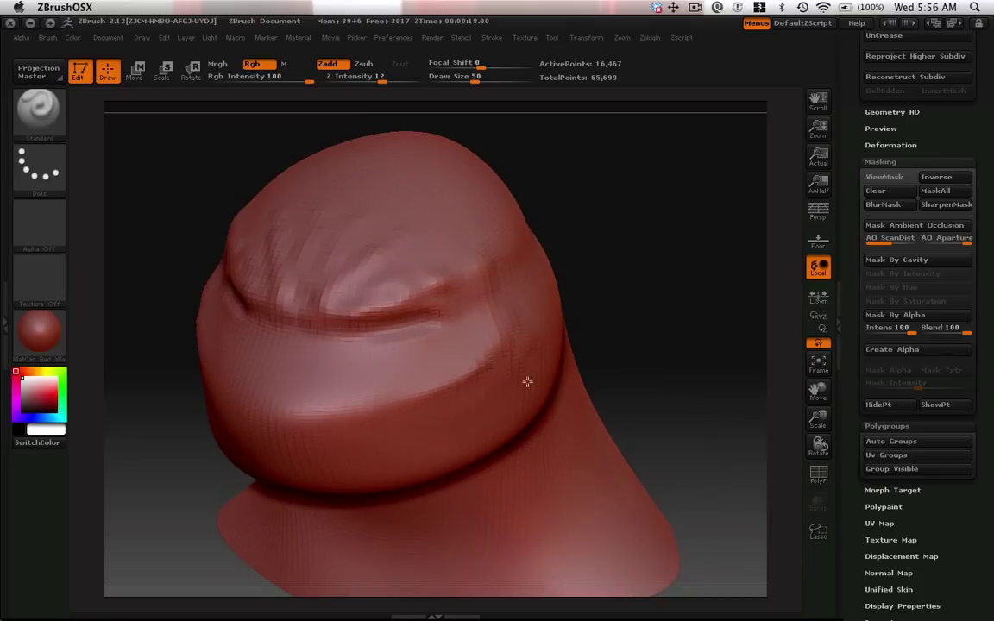
left_click_drag(499, 341, 202, 422)
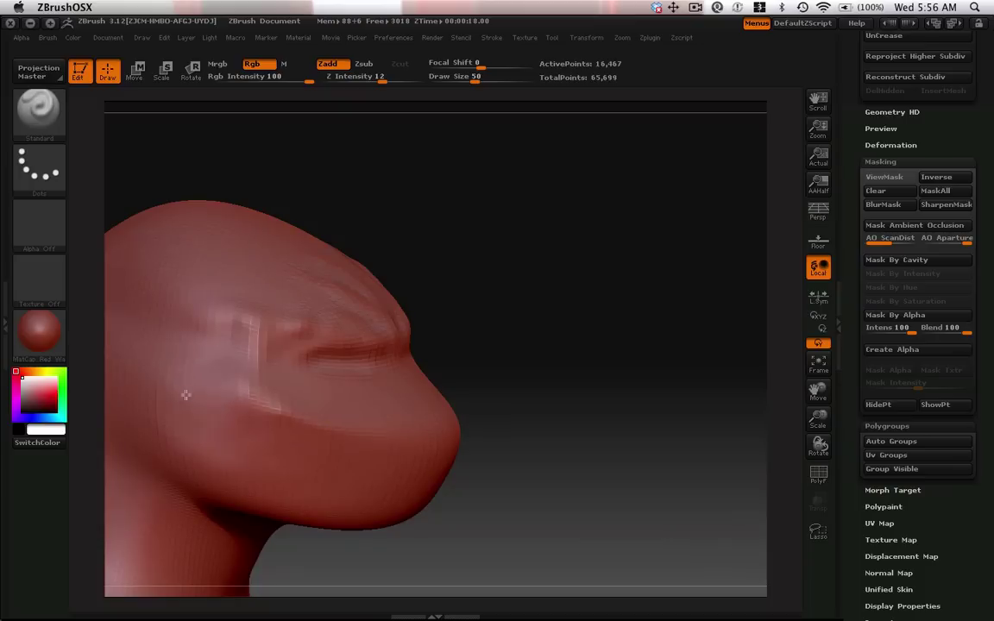
Set the Z Intensity to 4 and soften the cheekbone ridges beside the eyes.
left_click(379, 79)
type("5")
key("BackSpace")
type("4")
key("Return")
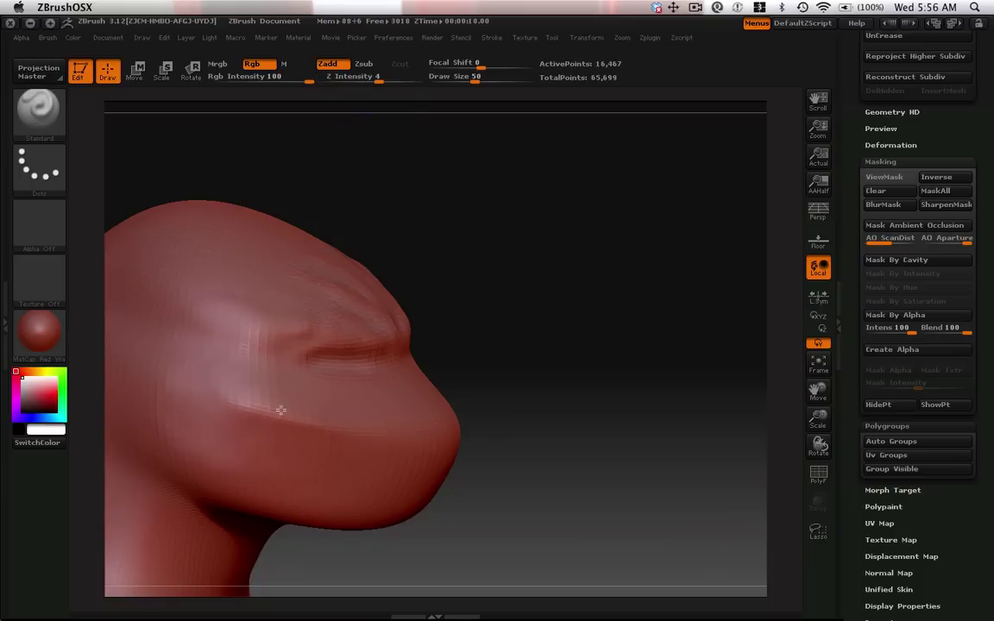
mouse_move(318, 486)
left_mouse_down()
mouse_move(421, 381)
mouse_move(363, 295)
left_mouse_up()
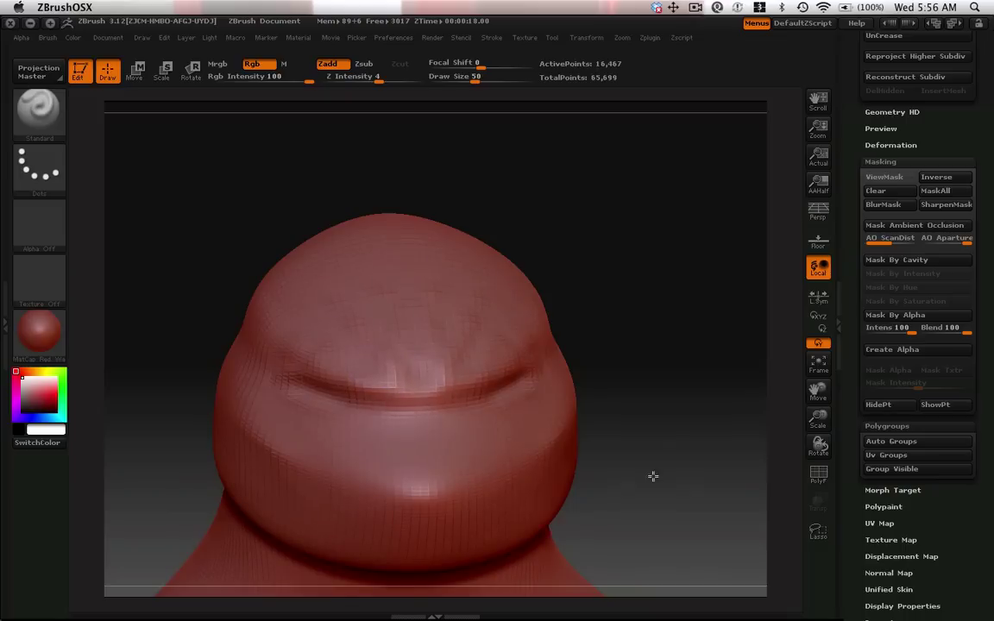
Reshape the cheeks and jaw with the Move brush at draw size 90, reducing its Z Intensity to 7.
mouse_move(653, 476)
left_mouse_down()
mouse_move(293, 403)
mouse_move(389, 454)
left_mouse_up()
left_click(39, 108)
key("m")
key("v")
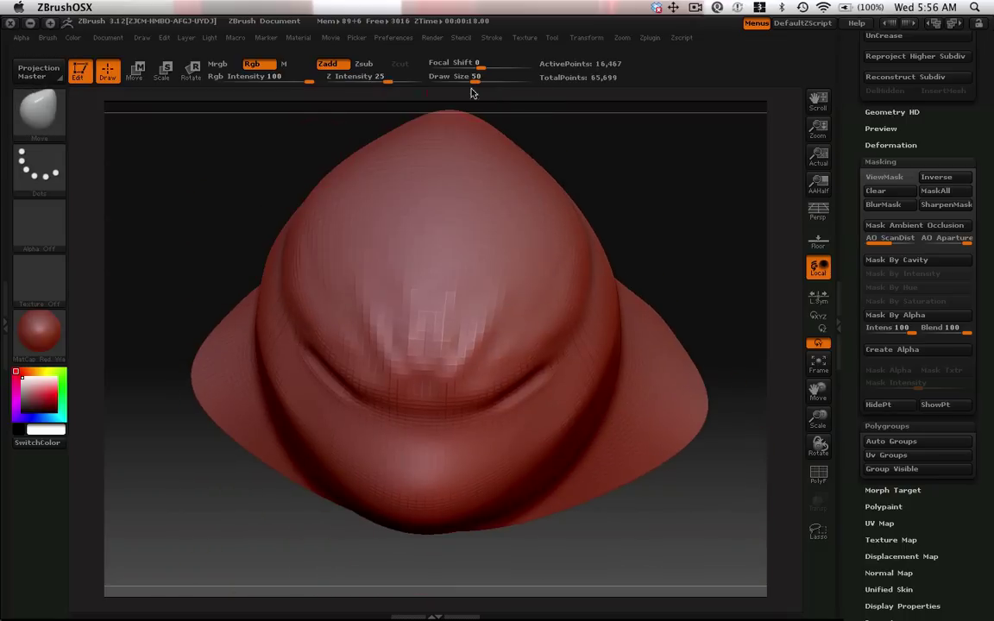
left_click_drag(475, 77, 490, 77)
mouse_move(535, 469)
left_mouse_down()
mouse_move(468, 408)
mouse_move(564, 475)
mouse_move(526, 561)
mouse_move(486, 450)
left_mouse_up()
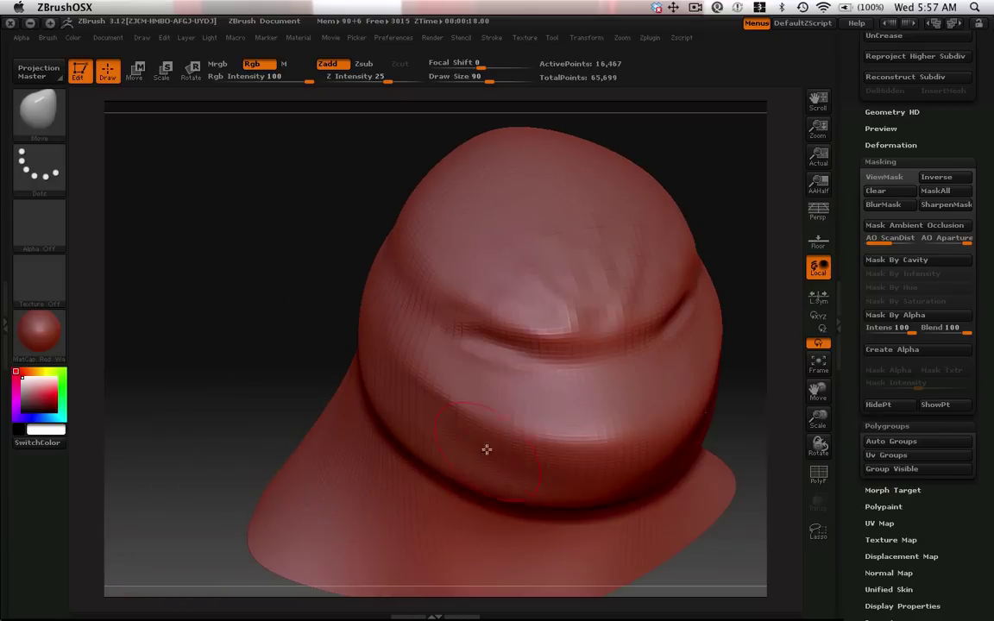
mouse_move(599, 462)
left_mouse_down()
mouse_move(377, 385)
mouse_move(311, 386)
mouse_move(421, 452)
left_mouse_up()
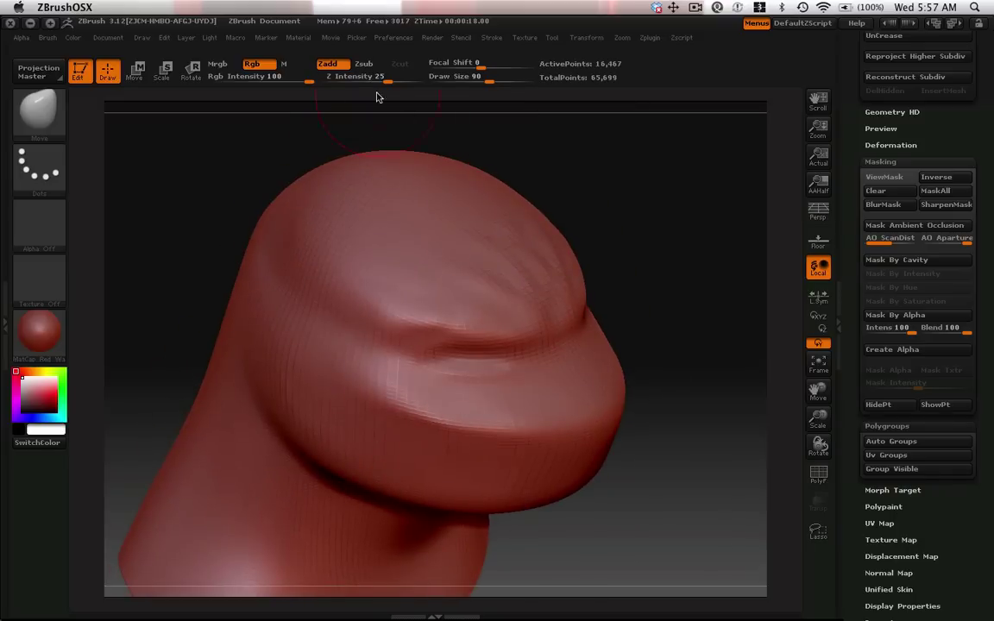
left_click_drag(386, 80, 377, 80)
mouse_move(317, 348)
left_mouse_down()
mouse_move(410, 269)
mouse_move(616, 406)
mouse_move(492, 349)
left_mouse_up()
Cut skin folds behind the jaw and around the neck with the Slash2 brush at draw size 15 and Z Intensity 31.
left_click(39, 110)
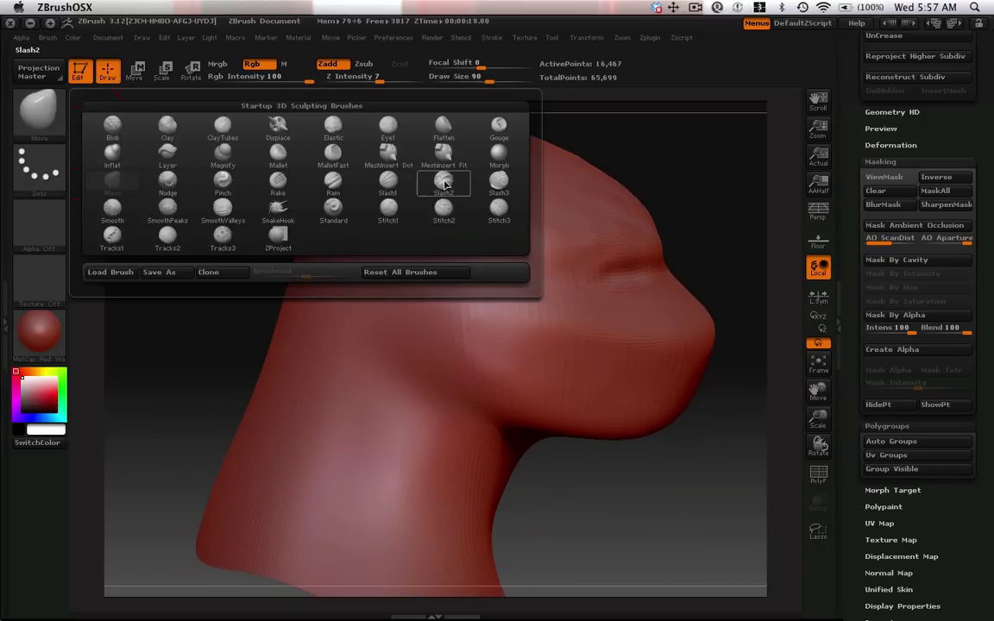
left_click(445, 182)
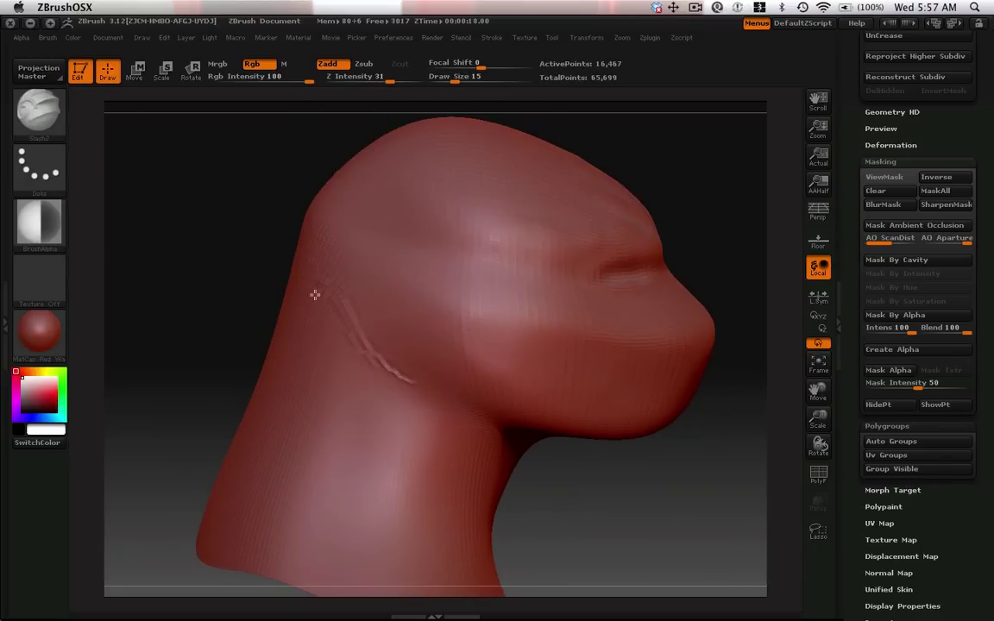
left_click_drag(315, 295, 228, 275)
mouse_move(270, 316)
left_mouse_down()
mouse_move(391, 355)
mouse_move(432, 382)
left_mouse_up()
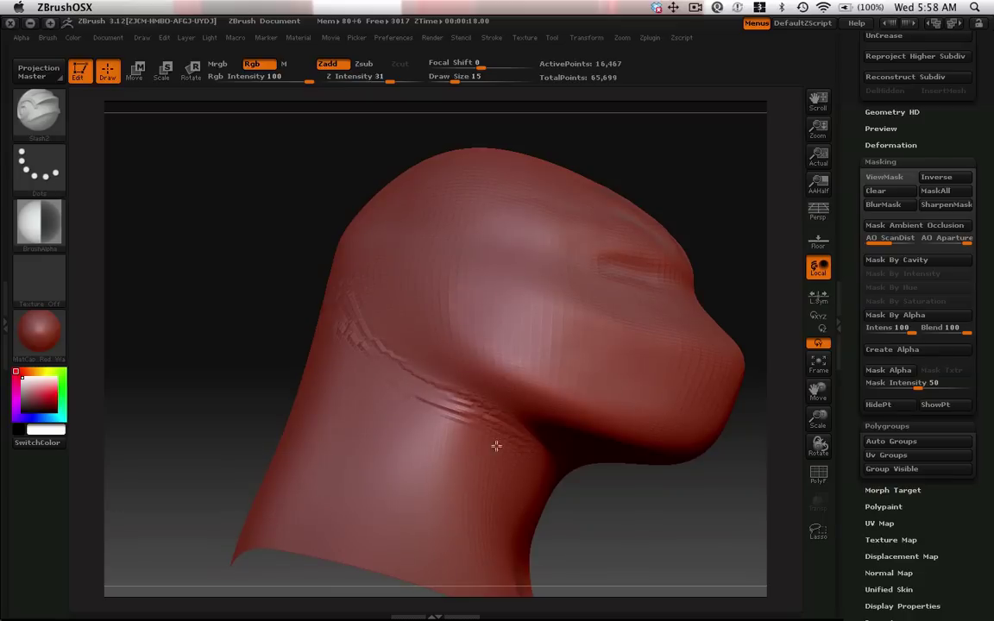
mouse_move(276, 380)
left_mouse_down()
mouse_move(244, 348)
mouse_move(322, 268)
mouse_move(660, 453)
left_mouse_up()
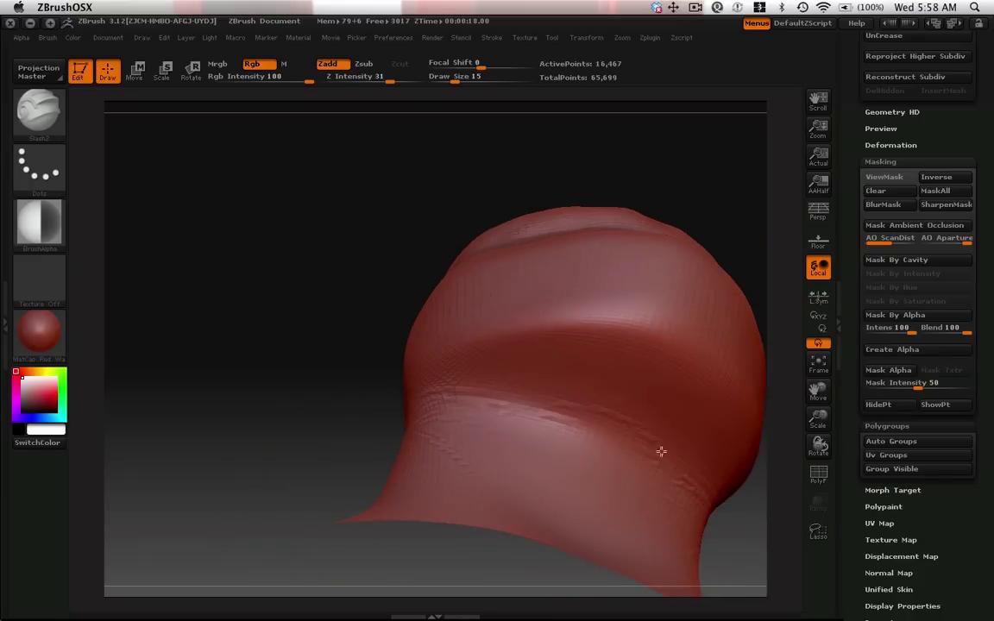
mouse_move(288, 365)
left_mouse_down()
mouse_move(188, 406)
mouse_move(425, 395)
left_mouse_up()
Carve creases around the eyes and the bridge of the nose with the Slash3 brush at Z Intensity -70 and draw size 15.
key("b")
left_click(406, 198)
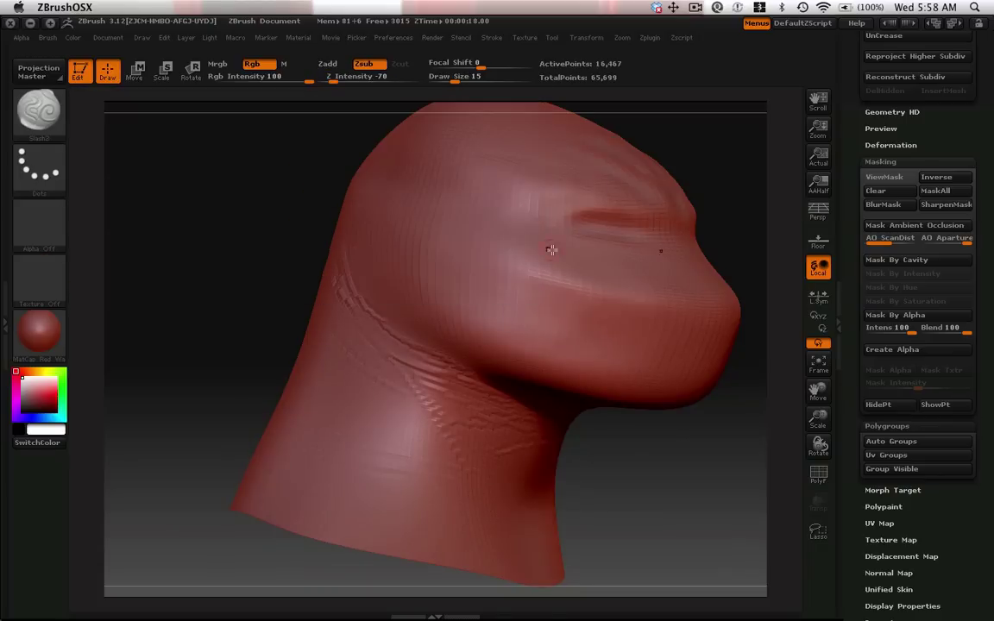
mouse_move(565, 221)
left_mouse_down()
mouse_move(190, 231)
mouse_move(576, 235)
left_mouse_up()
mouse_move(397, 350)
left_mouse_down()
mouse_move(504, 303)
mouse_move(745, 401)
mouse_move(542, 263)
left_mouse_up()
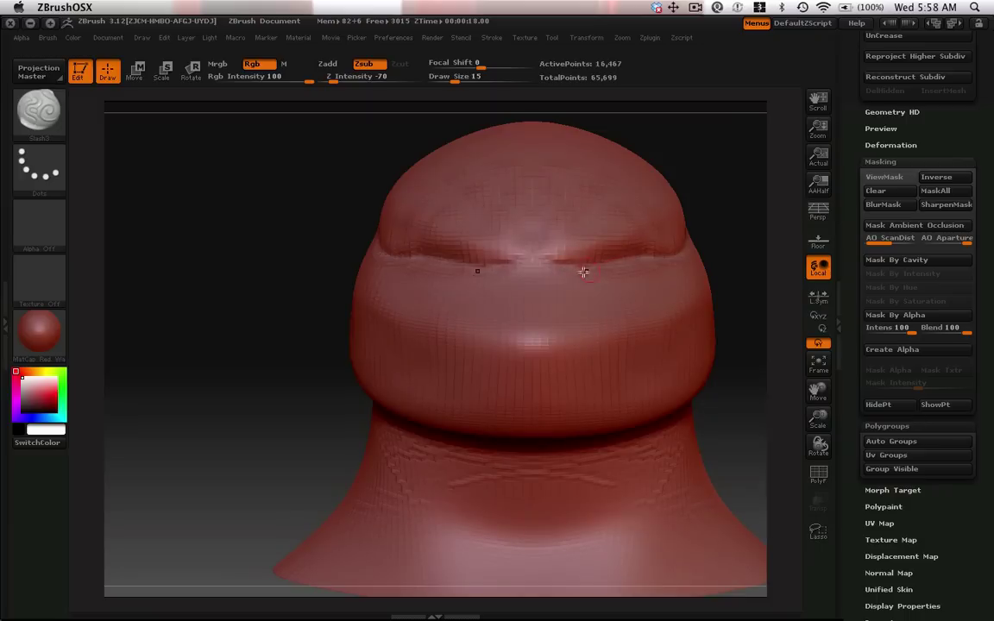
left_click_drag(532, 308, 510, 355)
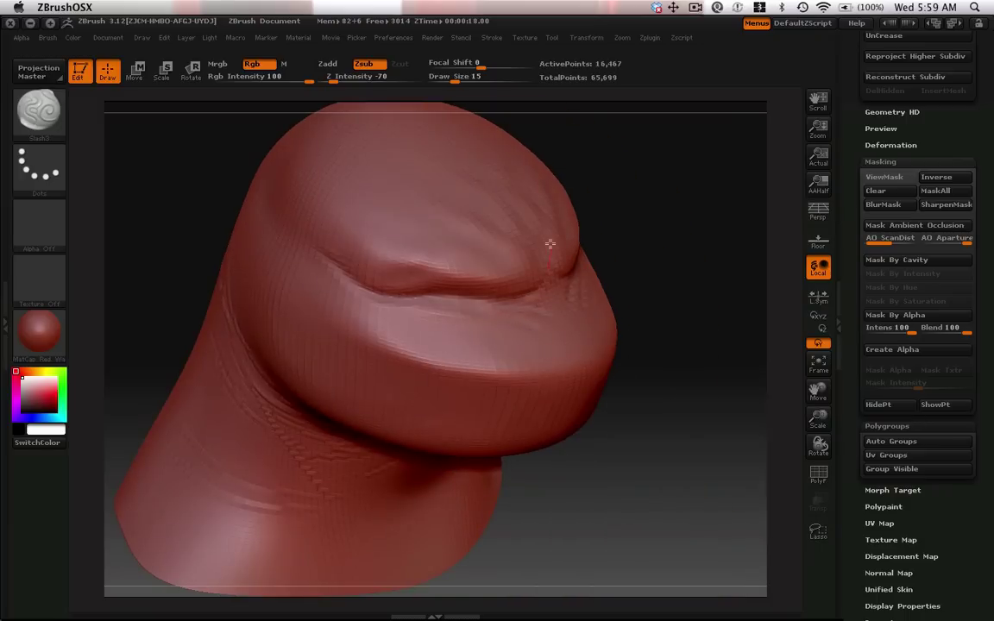
left_click_drag(550, 244, 459, 312)
left_click_drag(403, 265, 428, 304)
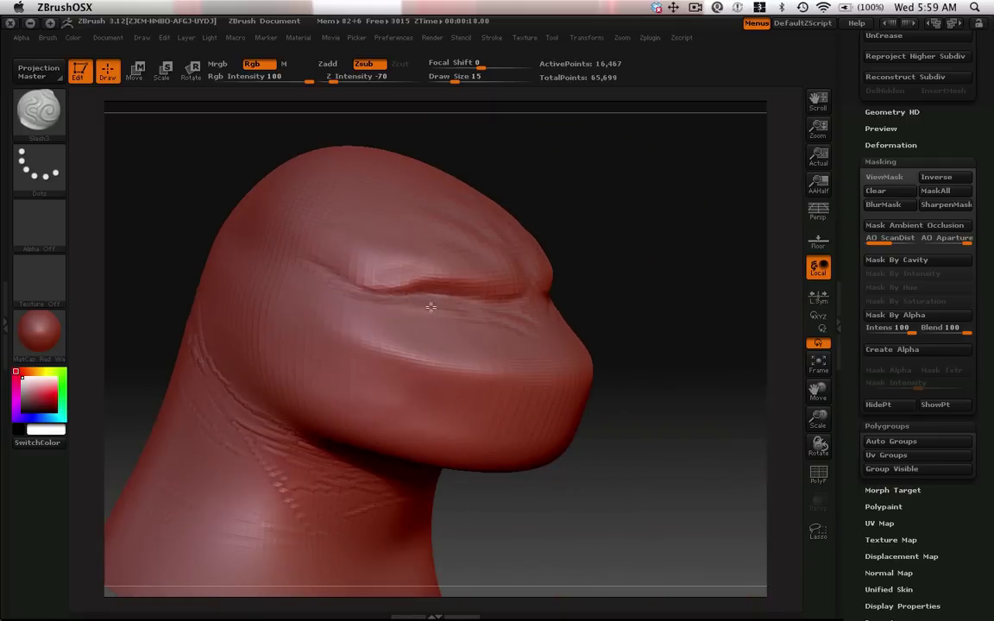
Carve a curved fold around the back of the cheek with the Slash3 brush.
left_click_drag(189, 240, 254, 297)
left_click_drag(249, 380, 321, 279)
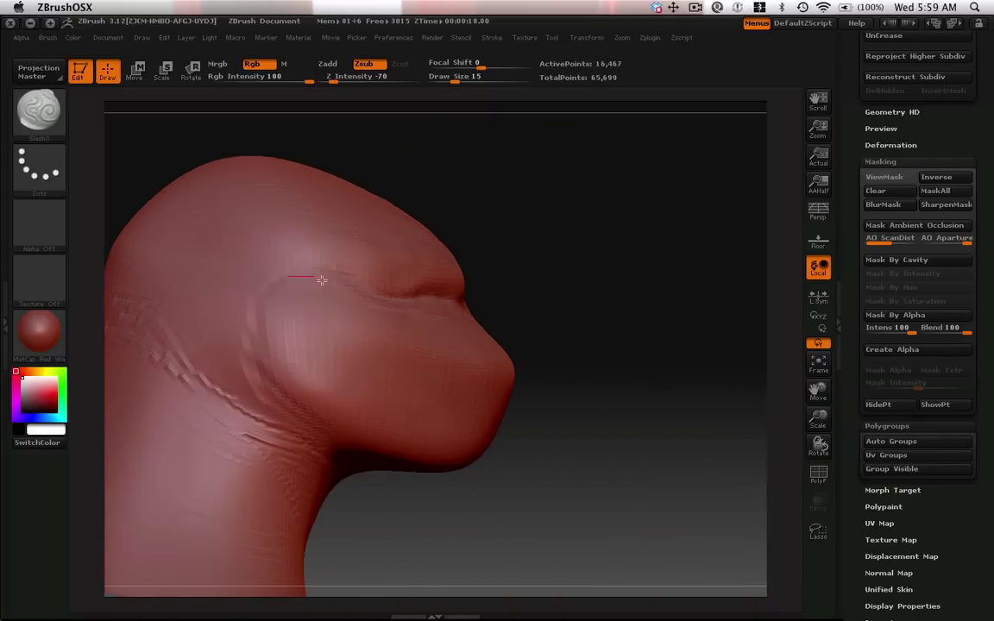
left_click_drag(595, 427, 520, 432)
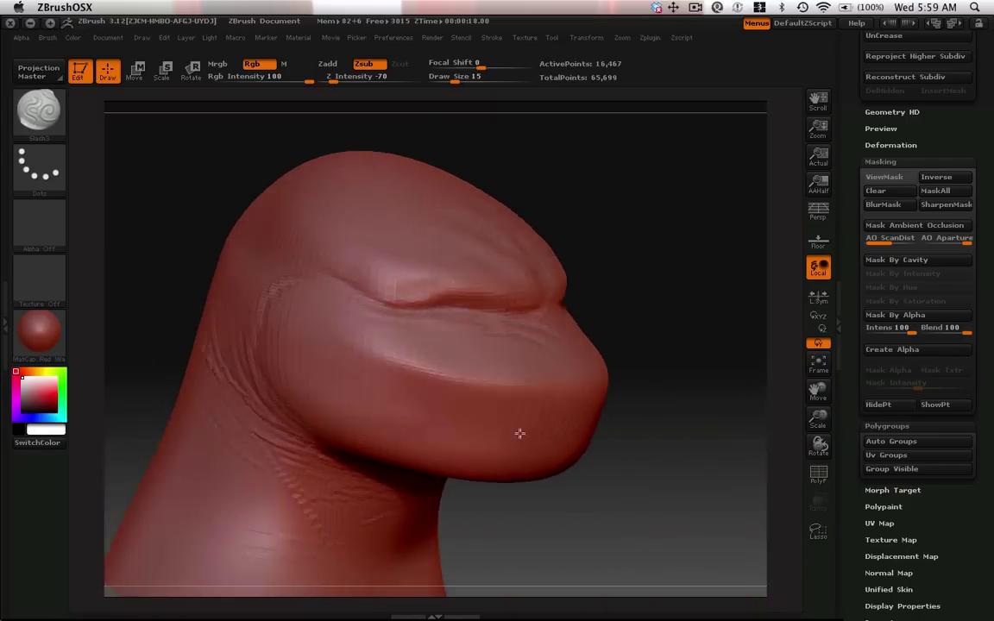
Carve more skin folds around the back of the neck and behind the cheek with the Slash3 brush.
mouse_move(220, 226)
left_mouse_down()
mouse_move(249, 367)
mouse_move(160, 266)
left_mouse_up()
left_click_drag(452, 450, 608, 455)
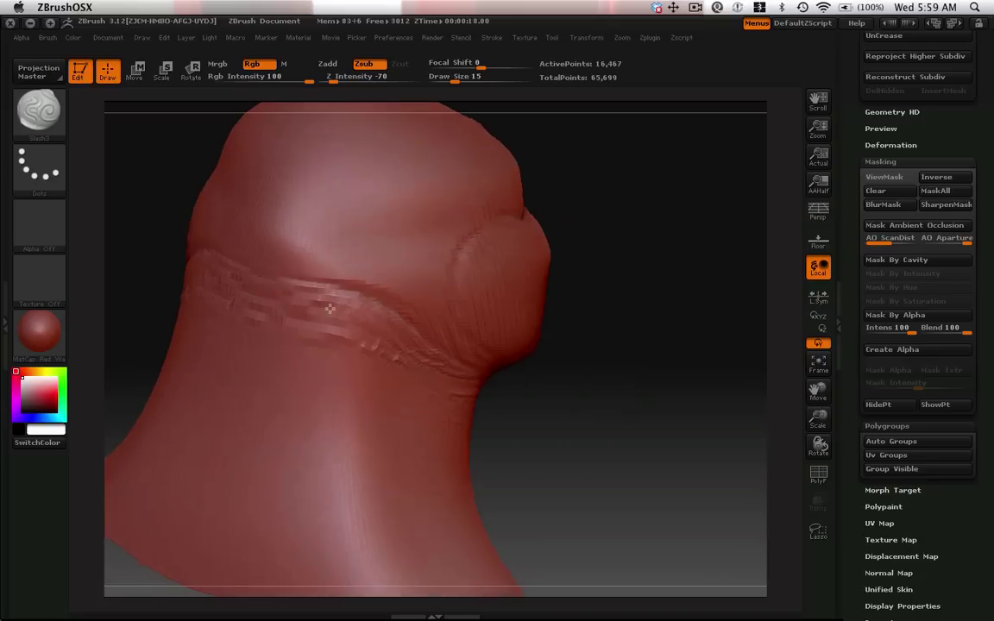
left_click_drag(280, 255, 253, 268)
left_click_drag(373, 329, 498, 283)
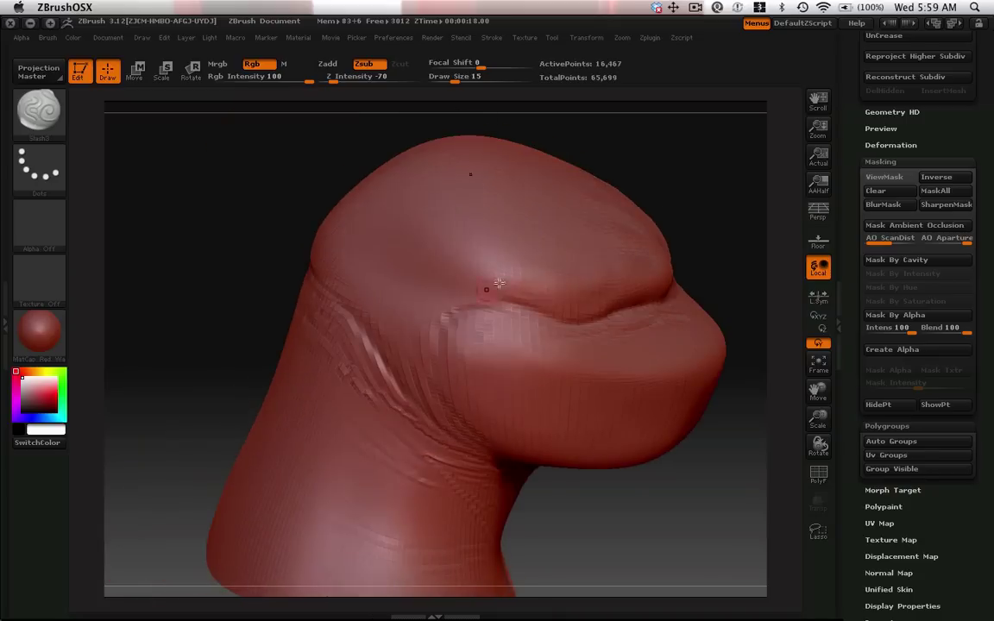
mouse_move(223, 215)
left_mouse_down()
mouse_move(240, 260)
mouse_move(450, 269)
left_mouse_up()
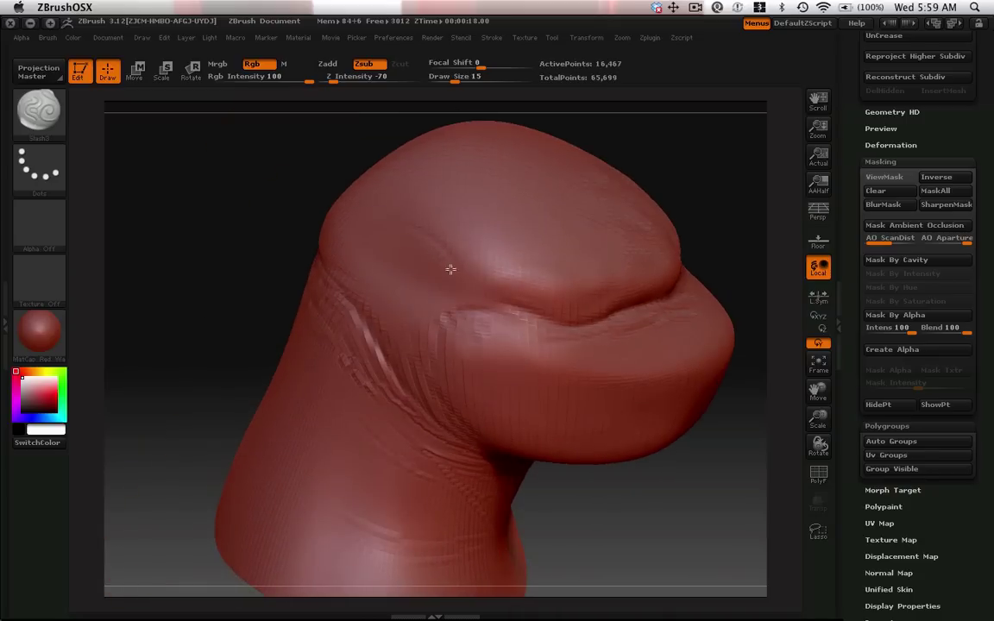
mouse_move(392, 219)
left_mouse_down()
mouse_move(461, 302)
mouse_move(463, 155)
left_mouse_up()
left_click_drag(483, 240, 492, 310)
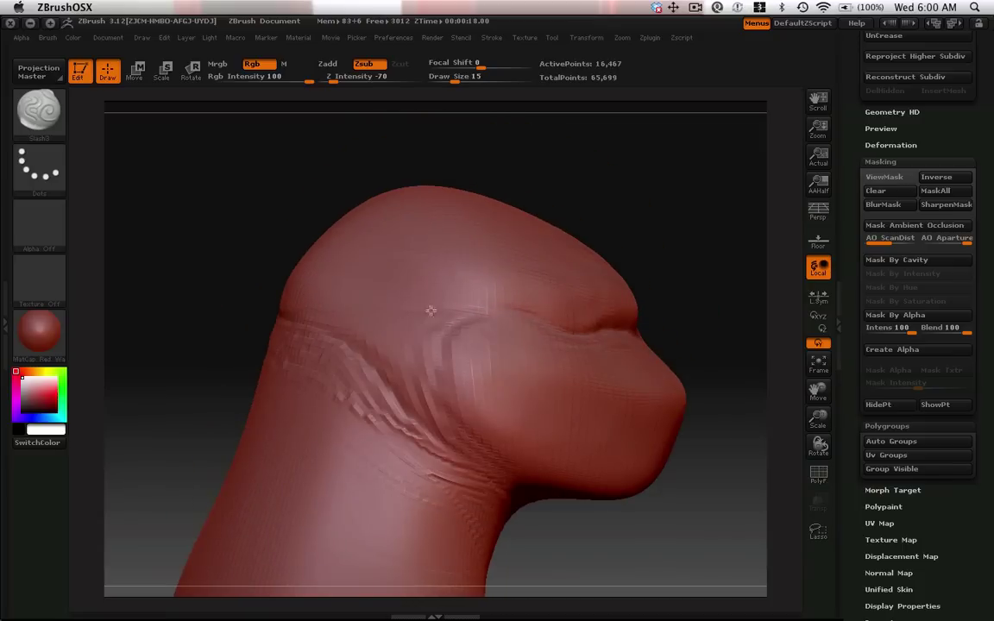
mouse_move(382, 292)
left_mouse_down()
mouse_move(401, 288)
mouse_move(251, 318)
mouse_move(773, 362)
mouse_move(462, 354)
left_mouse_up()
Carve a mouth line across the front of the muzzle with Slash3 and build up its lips with the Standard brush at Z Intensity 13.
mouse_move(562, 361)
left_mouse_down()
mouse_move(637, 417)
mouse_move(485, 415)
left_mouse_up()
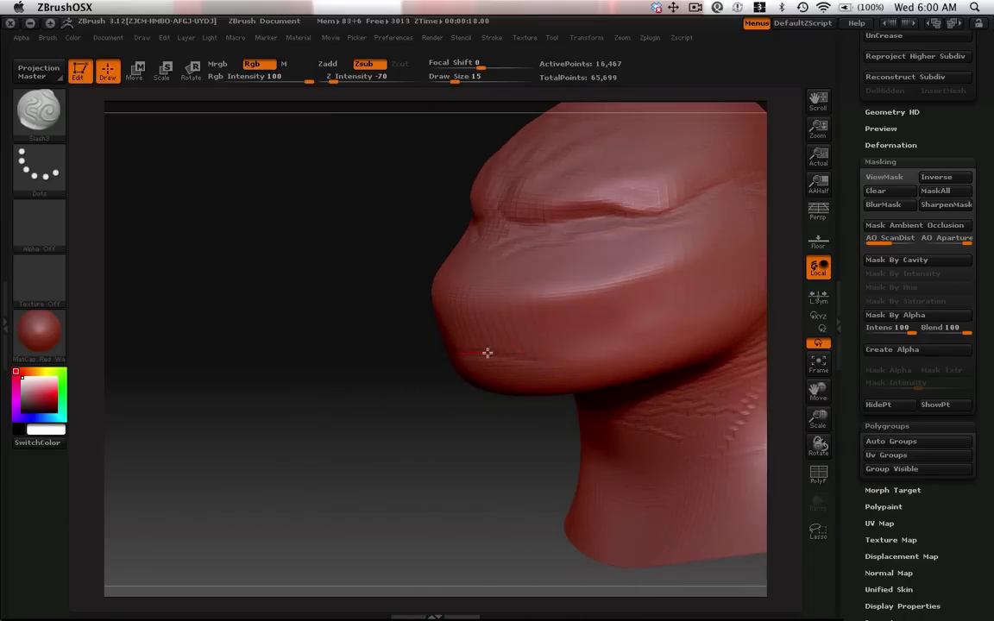
mouse_move(350, 397)
left_mouse_down()
mouse_move(476, 375)
mouse_move(490, 352)
mouse_move(446, 351)
mouse_move(558, 352)
left_mouse_up()
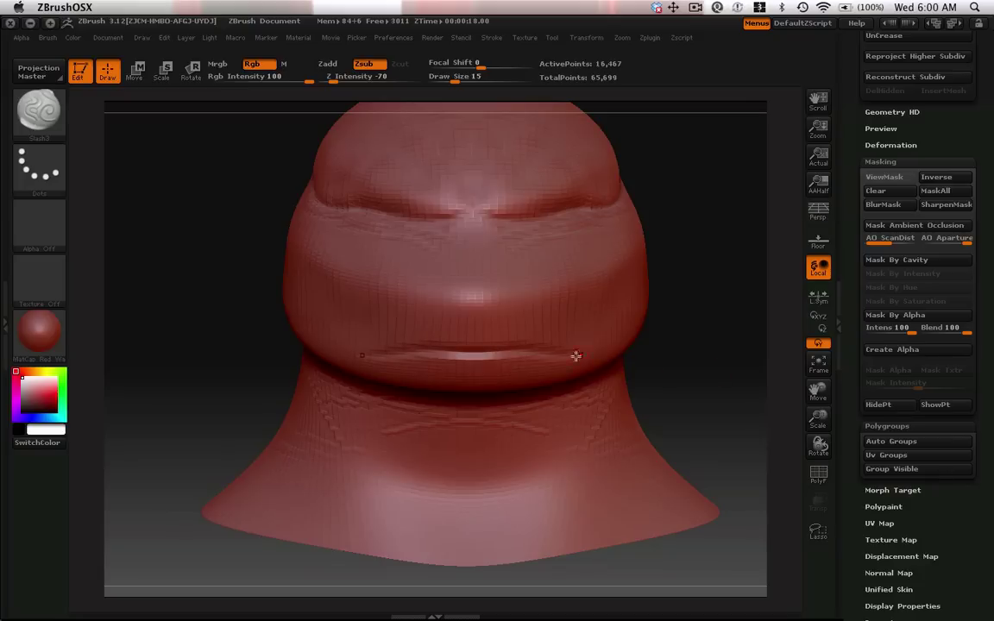
left_click(39, 108)
left_click(277, 199)
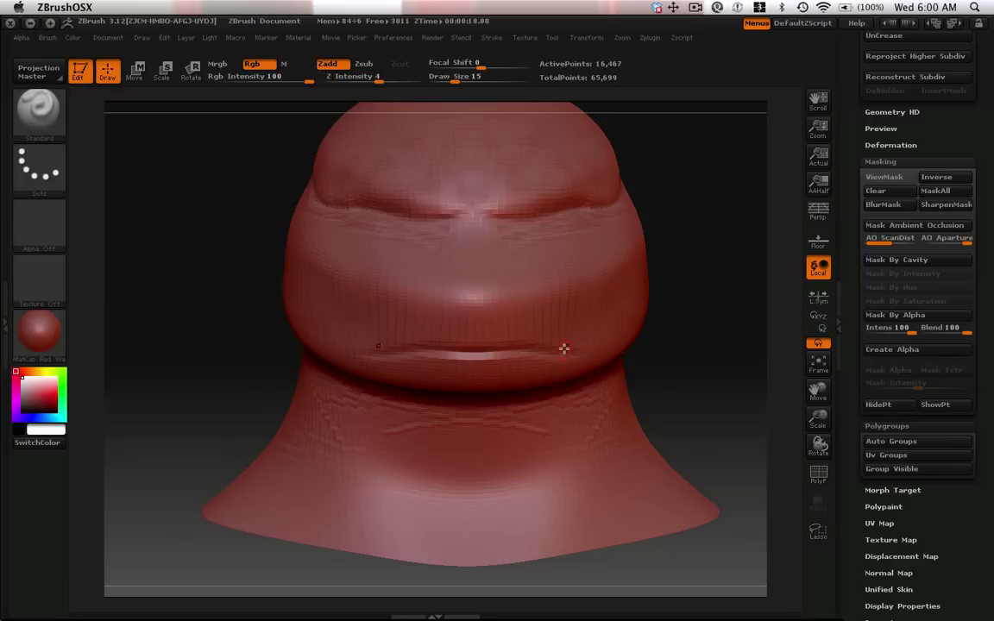
key("u")
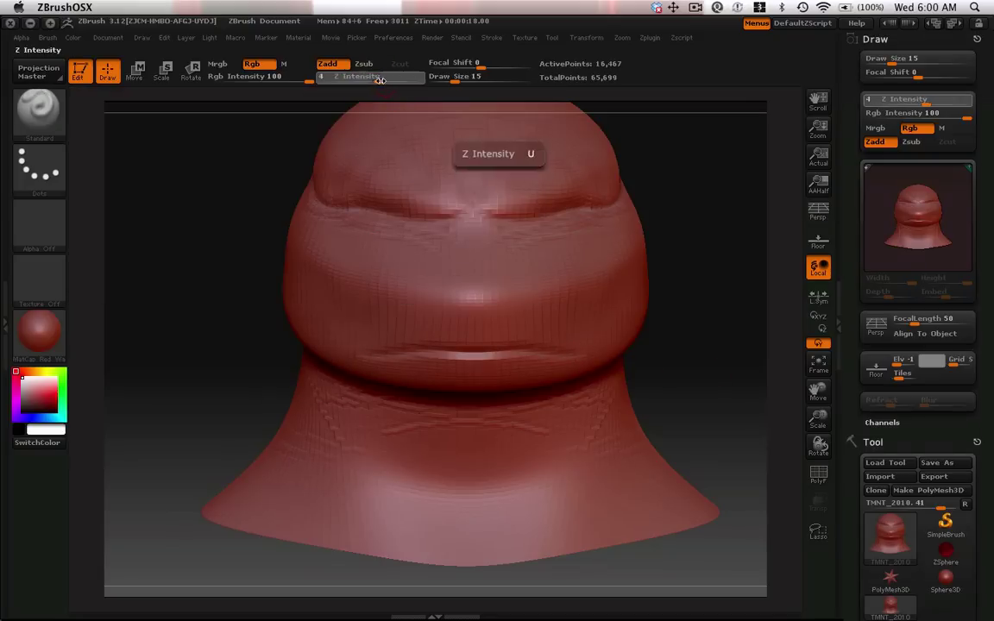
left_click(420, 142)
mouse_move(681, 362)
left_mouse_down()
mouse_move(210, 322)
mouse_move(244, 379)
mouse_move(472, 414)
mouse_move(809, 421)
mouse_move(816, 396)
mouse_move(816, 444)
mouse_move(255, 469)
mouse_move(344, 295)
mouse_move(189, 266)
mouse_move(251, 267)
mouse_move(506, 355)
left_mouse_up()
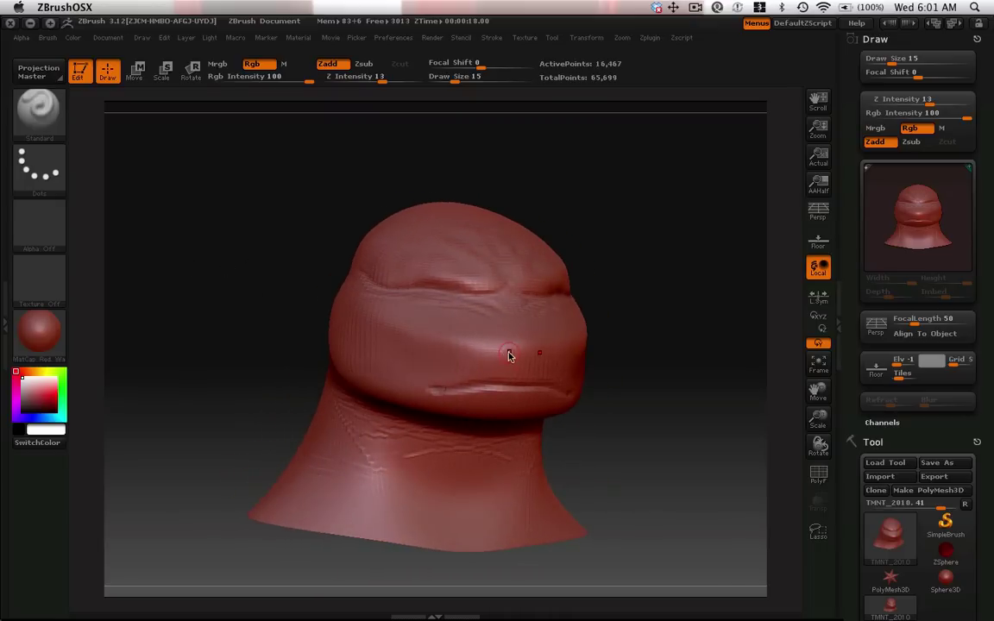
left_click_drag(514, 393, 163, 377)
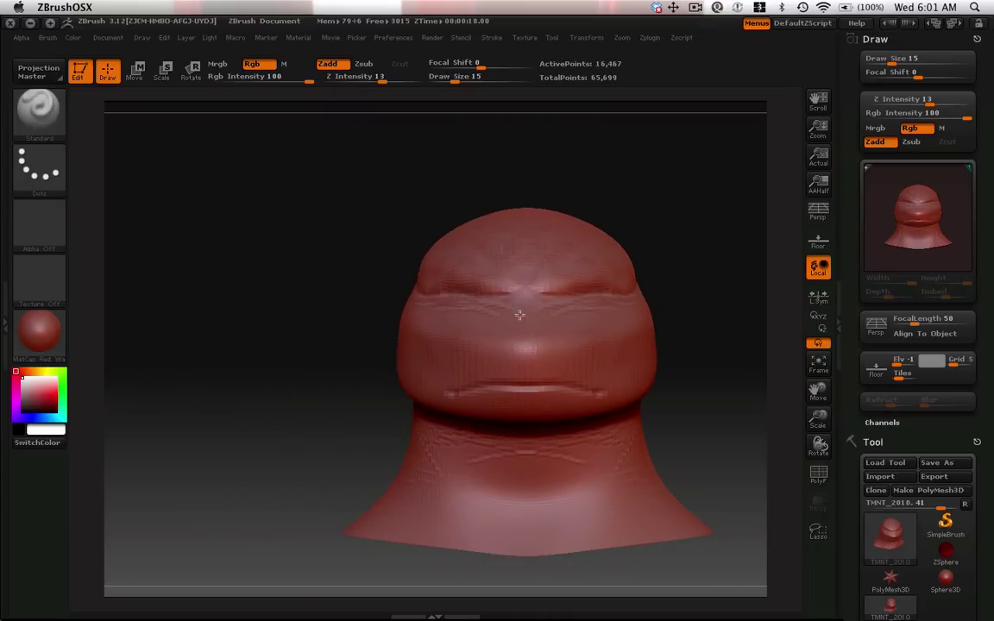
Build up the brow and forehead with the Standard brush, setting draw size 82 and Z Intensity 4.
mouse_move(519, 315)
left_mouse_down()
mouse_move(354, 421)
mouse_move(465, 318)
mouse_move(396, 328)
mouse_move(473, 326)
left_mouse_up()
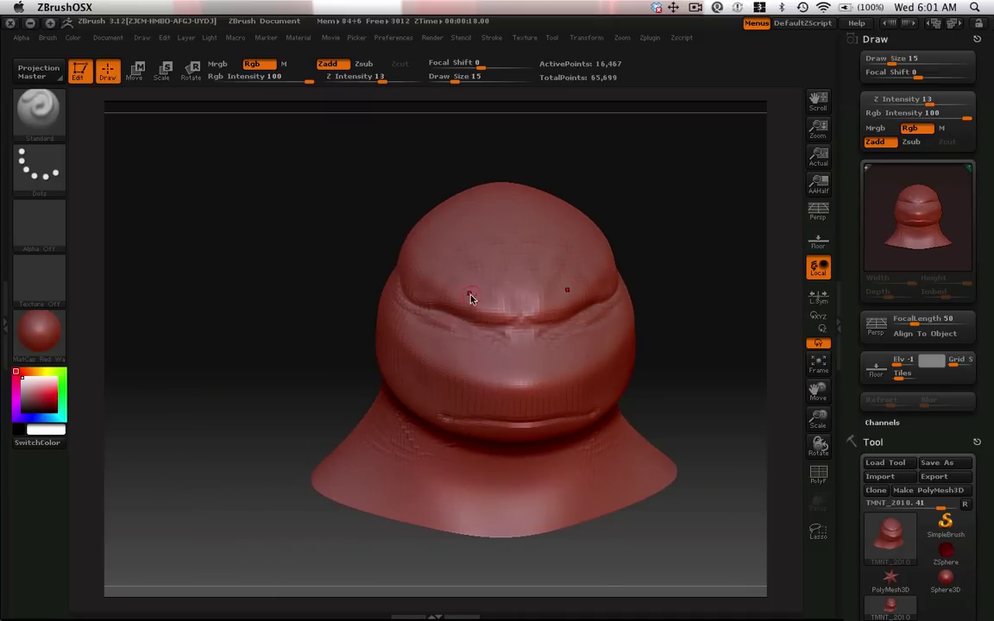
mouse_move(443, 277)
left_mouse_down()
mouse_move(417, 240)
mouse_move(443, 259)
mouse_move(472, 60)
mouse_move(507, 210)
left_mouse_up()
left_click_drag(381, 76, 373, 76)
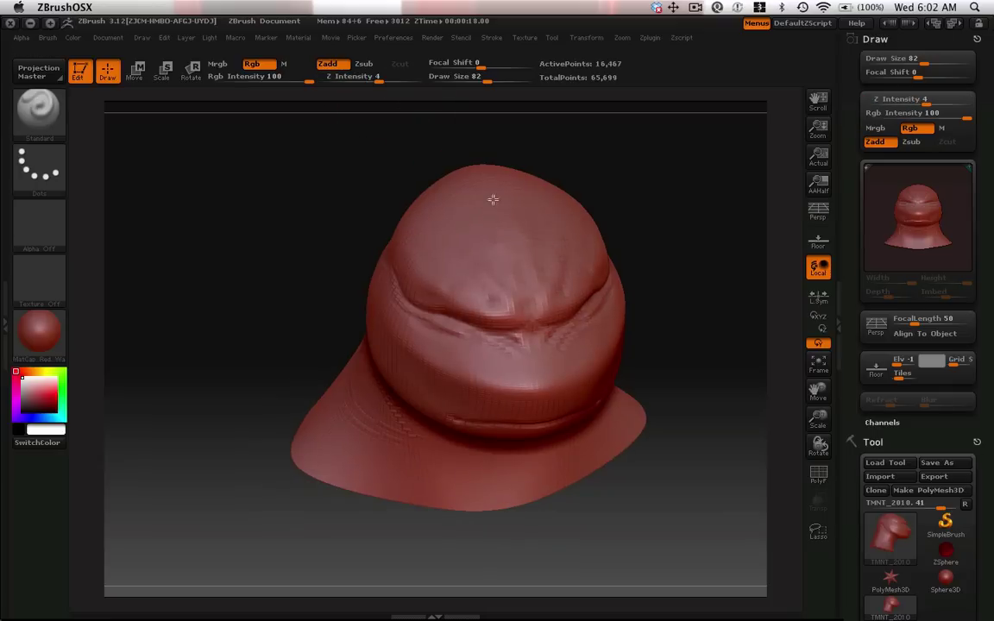
mouse_move(492, 199)
left_mouse_down()
mouse_move(441, 257)
mouse_move(268, 279)
mouse_move(277, 242)
mouse_move(489, 237)
left_mouse_up()
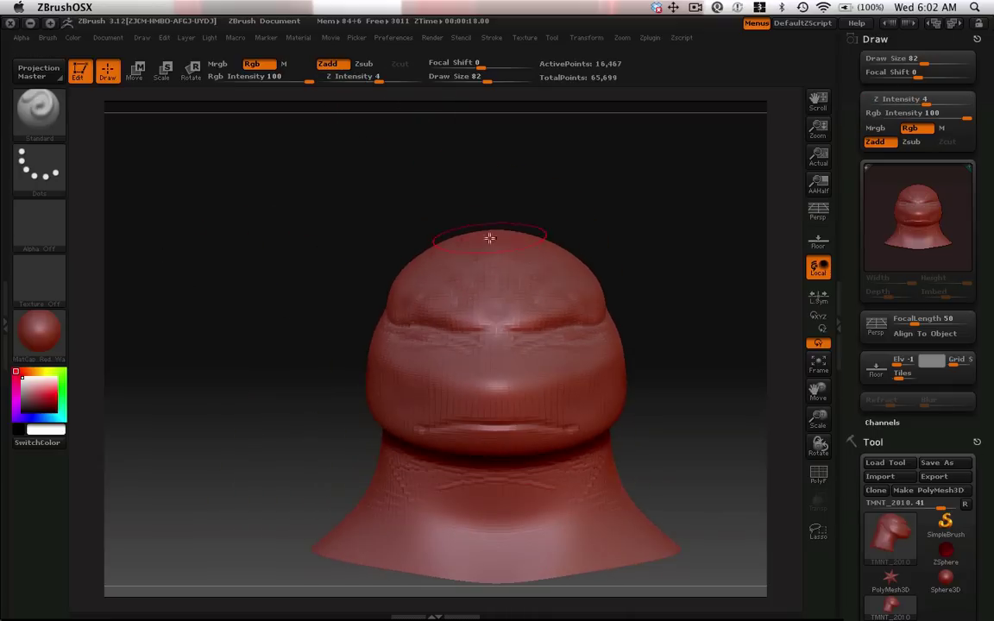
Flatten and widen the top of the skull with the Move brush at draw size 149 and Z Intensity 7.
key("b")
key("m")
key("v")
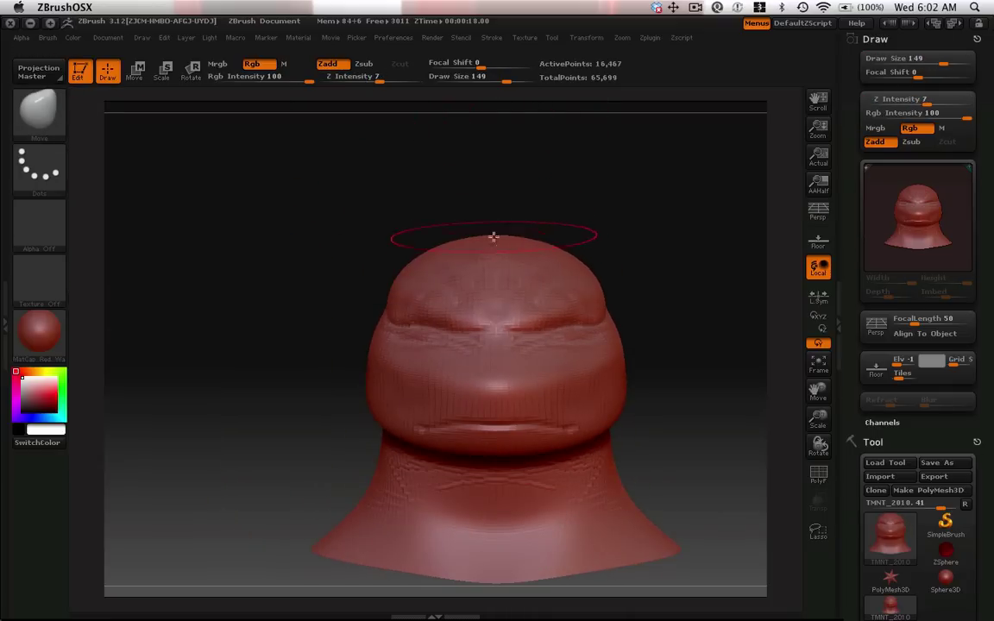
left_click_drag(492, 244, 488, 244)
left_click_drag(563, 277, 349, 286)
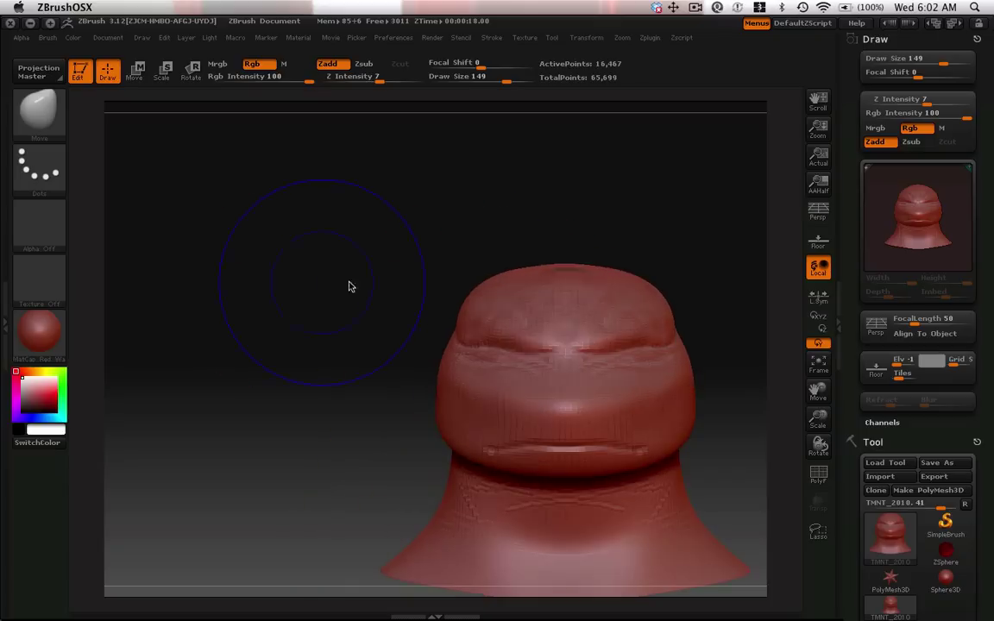
Refine the outline of the upper head with the Move brush at draw size 110 and Z Intensity 16.
mouse_move(482, 288)
left_mouse_down()
mouse_move(603, 397)
mouse_move(512, 394)
mouse_move(468, 442)
mouse_move(514, 375)
left_mouse_up()
left_click_drag(505, 81, 495, 82)
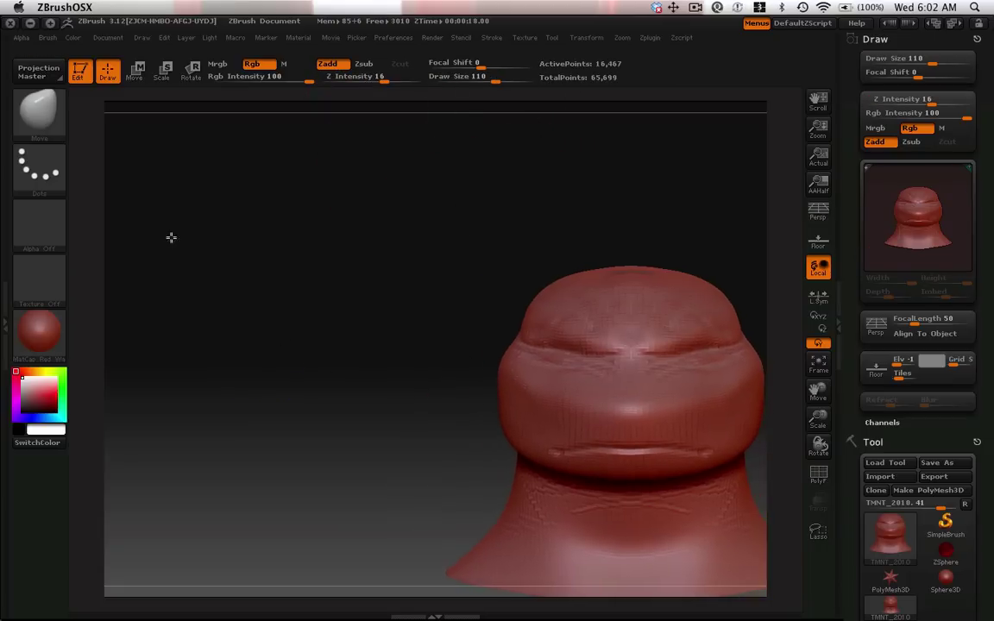
mouse_move(171, 237)
left_mouse_down("alt")
mouse_move(584, 329)
mouse_move(570, 393)
mouse_move(490, 393)
mouse_move(499, 426)
mouse_move(572, 352)
mouse_move(435, 422)
mouse_move(580, 424)
mouse_move(656, 466)
mouse_move(736, 375)
left_mouse_up("alt")
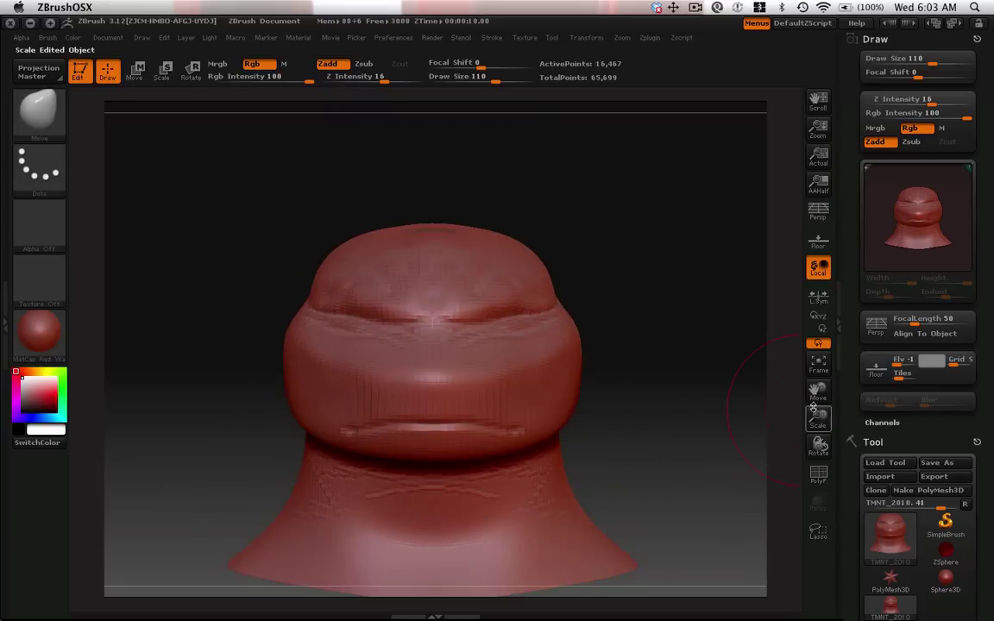
Build up long vertical tendons on the side of the neck with the ClayTubes brush at draw size 24 and Z Intensity 50.
left_click(39, 108)
left_click(223, 128)
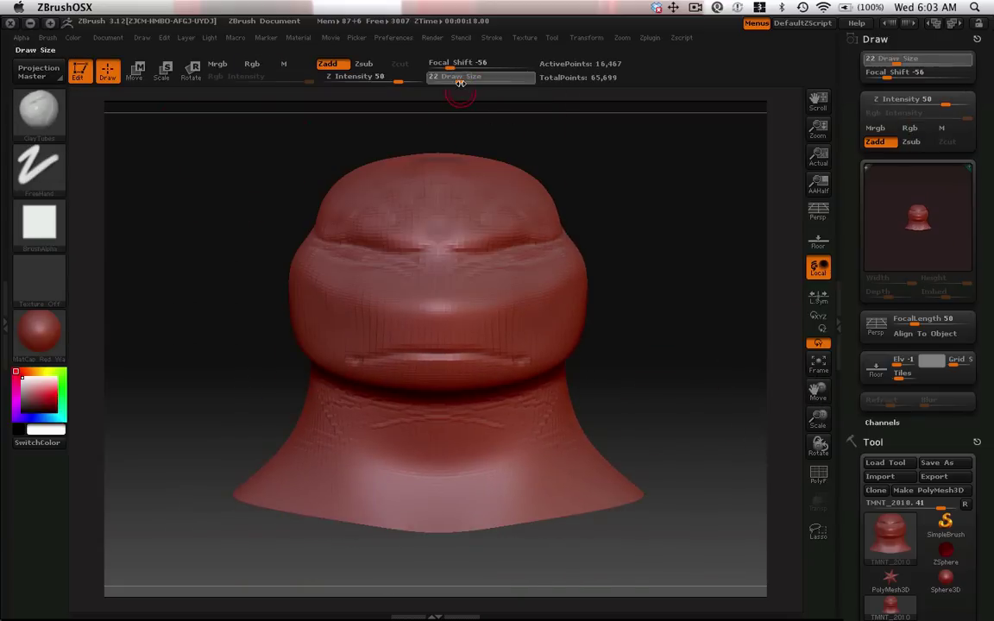
left_click_drag(406, 552, 346, 507)
mouse_move(265, 399)
left_mouse_down()
mouse_move(293, 457)
mouse_move(264, 497)
mouse_move(256, 328)
left_mouse_up()
left_click_drag(231, 416, 246, 368)
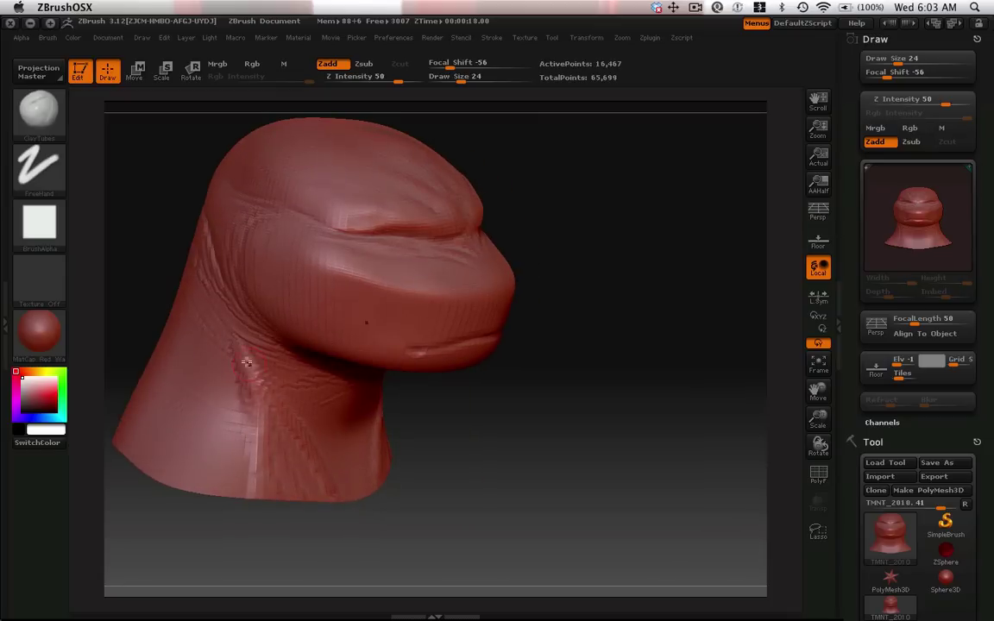
mouse_move(234, 327)
left_mouse_down()
mouse_move(206, 229)
mouse_move(198, 397)
left_mouse_up()
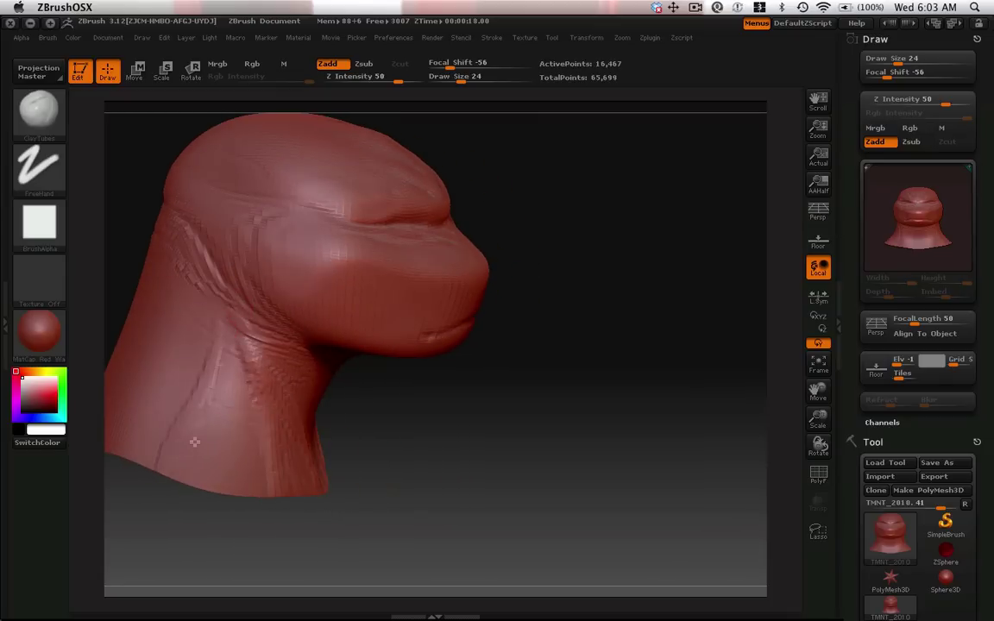
left_click_drag(215, 359, 233, 429)
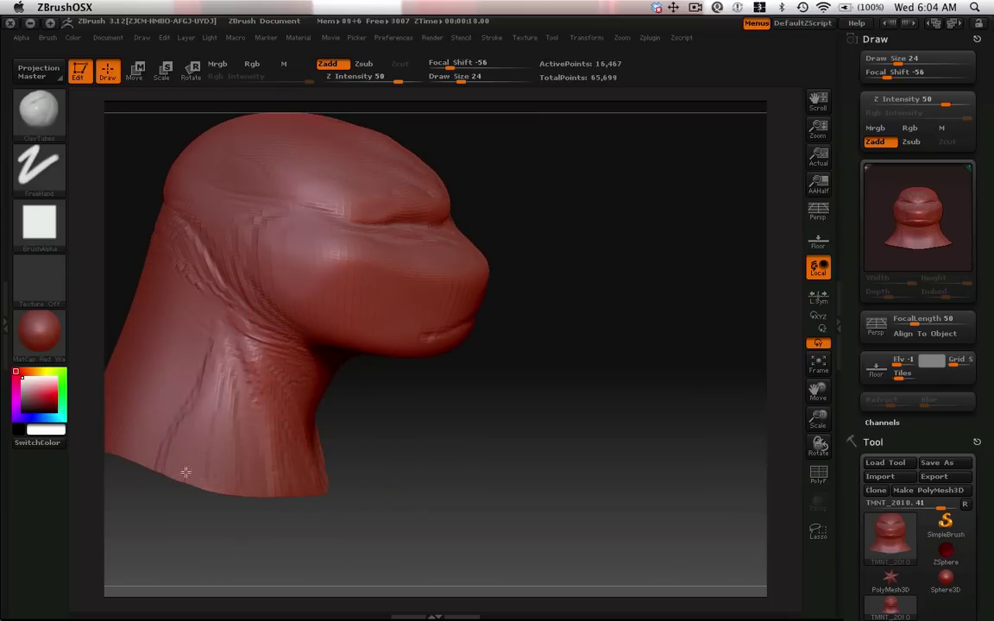
mouse_move(192, 468)
left_mouse_down()
mouse_move(222, 455)
mouse_move(207, 354)
mouse_move(220, 294)
left_mouse_up()
Thicken the neck tendons below the jaw with ClayTubes at draw size 29 and Z Intensity 51.
mouse_move(152, 214)
left_mouse_down()
mouse_move(372, 428)
mouse_move(517, 405)
left_mouse_up()
left_click_drag(817, 390, 302, 533)
left_click_drag(483, 519, 295, 520)
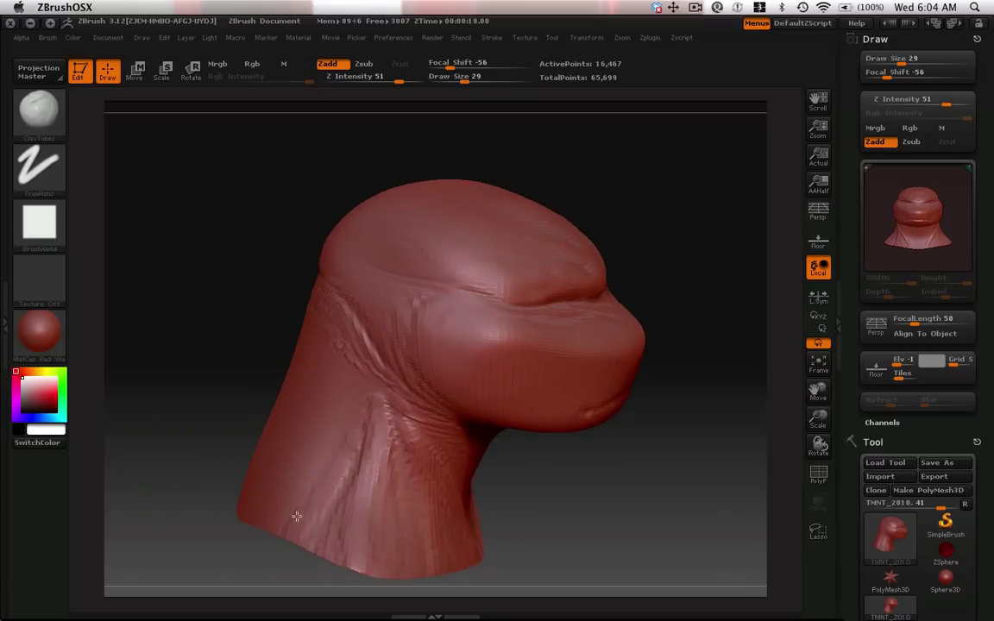
left_click_drag(339, 473, 356, 438)
Sculpt a row of vertebra ridges and flanking muscle strands down the back of the neck with ClayTubes.
mouse_move(285, 380)
left_mouse_down()
mouse_move(206, 359)
mouse_move(322, 536)
mouse_move(257, 360)
mouse_move(412, 443)
mouse_move(327, 301)
mouse_move(364, 329)
mouse_move(373, 367)
left_mouse_up()
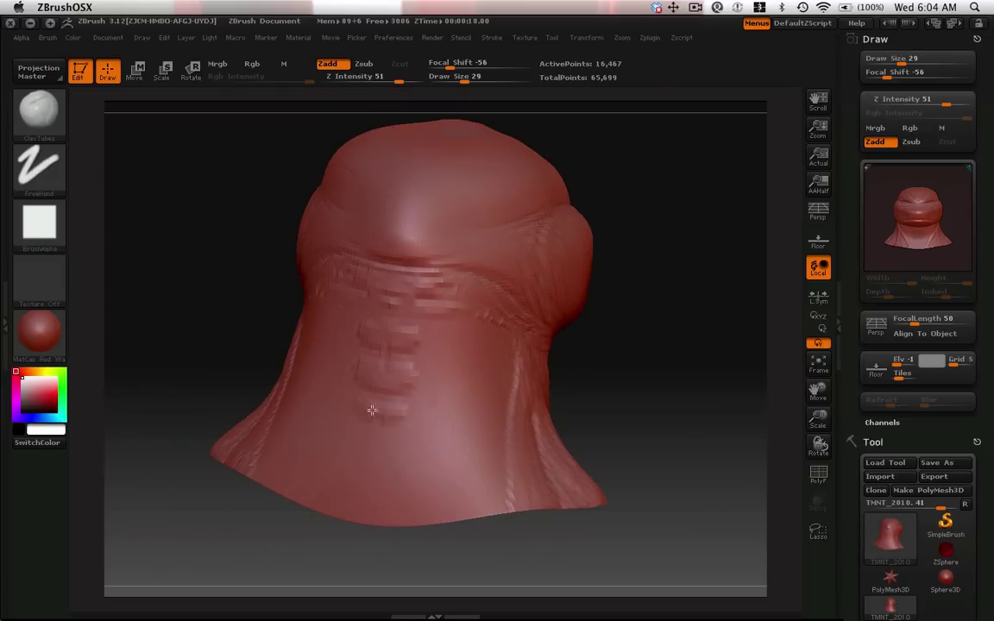
mouse_move(371, 409)
left_mouse_down()
mouse_move(368, 517)
mouse_move(361, 466)
mouse_move(375, 377)
mouse_move(421, 366)
left_mouse_up()
left_click_drag(421, 431, 438, 522)
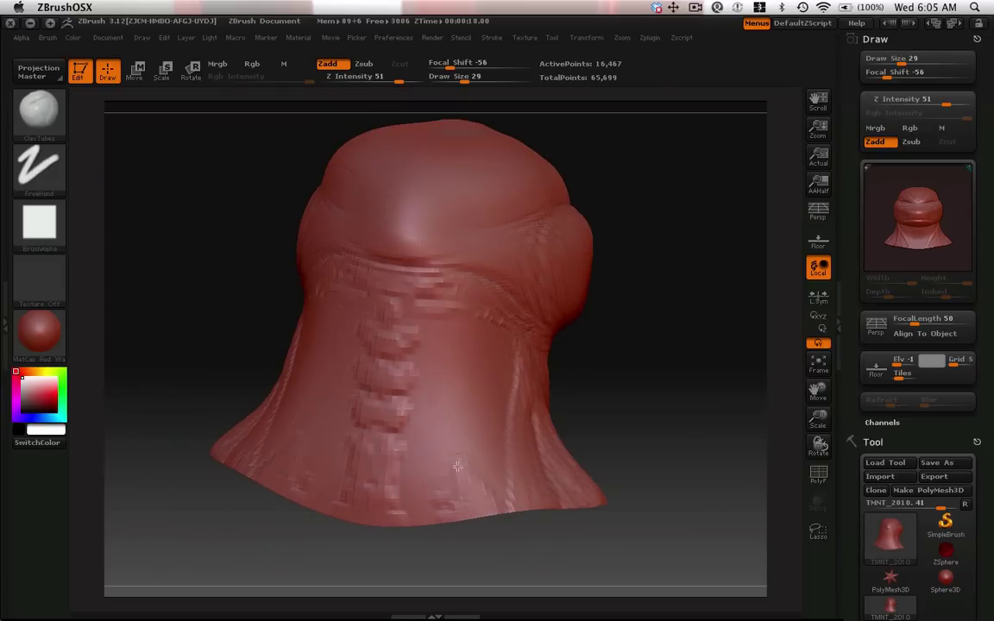
mouse_move(457, 466)
left_mouse_down()
mouse_move(395, 412)
mouse_move(379, 466)
mouse_move(416, 449)
mouse_move(499, 356)
left_mouse_up()
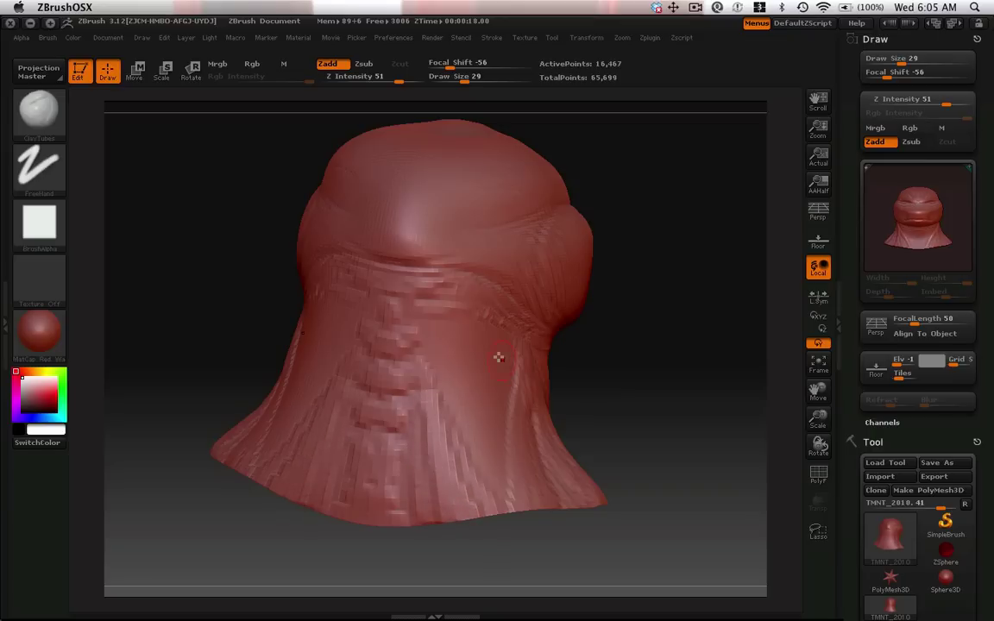
Add ClayTubes strokes to the temple, the back of the cheek and the front of the neck.
mouse_move(487, 355)
left_mouse_down()
mouse_move(438, 312)
mouse_move(412, 379)
mouse_move(457, 328)
mouse_move(528, 287)
mouse_move(585, 308)
left_mouse_up()
mouse_move(184, 311)
left_mouse_down()
mouse_move(193, 326)
mouse_move(592, 354)
left_mouse_up()
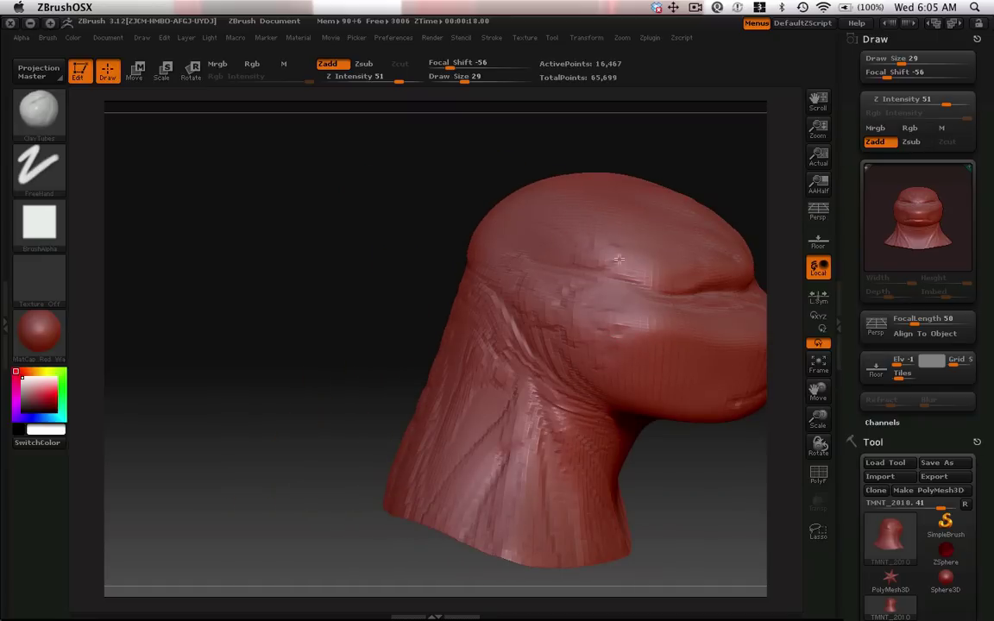
mouse_move(370, 336)
left_mouse_down()
mouse_move(233, 334)
mouse_move(417, 350)
mouse_move(408, 350)
mouse_move(535, 389)
mouse_move(608, 380)
mouse_move(461, 330)
mouse_move(498, 415)
mouse_move(453, 306)
mouse_move(465, 329)
mouse_move(504, 302)
mouse_move(461, 362)
mouse_move(458, 345)
mouse_move(419, 354)
mouse_move(384, 297)
mouse_move(435, 355)
mouse_move(344, 415)
mouse_move(422, 366)
mouse_move(271, 385)
mouse_move(414, 367)
left_mouse_up()
left_click_drag(464, 450, 490, 368)
Build up the side of the neck behind the jaw with the Standard brush at draw size 29 and Z Intensity 7.
left_click(38, 109)
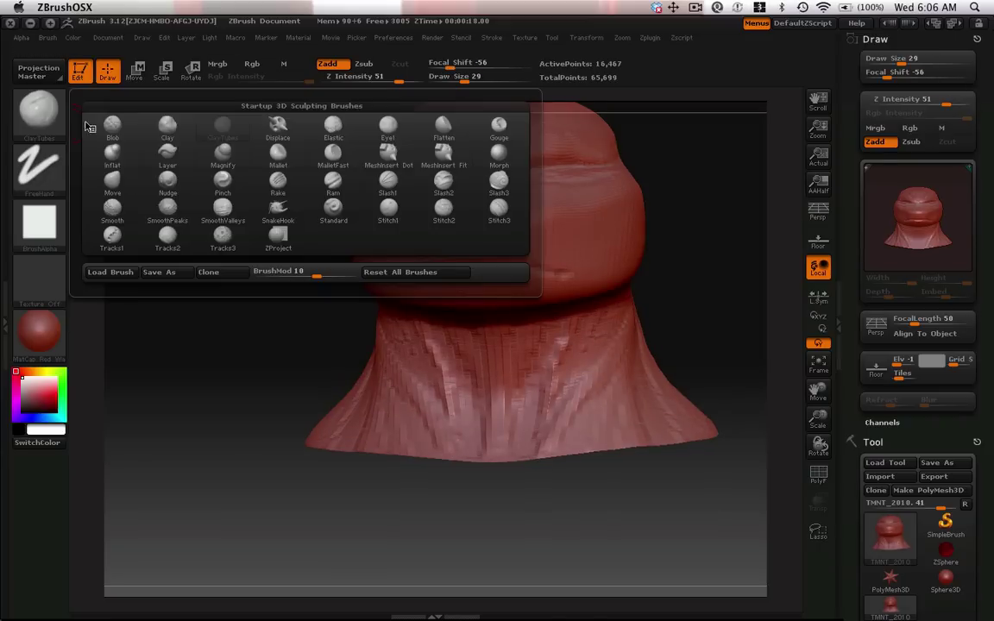
left_click(387, 206)
left_click_drag(272, 295, 335, 298)
key("u")
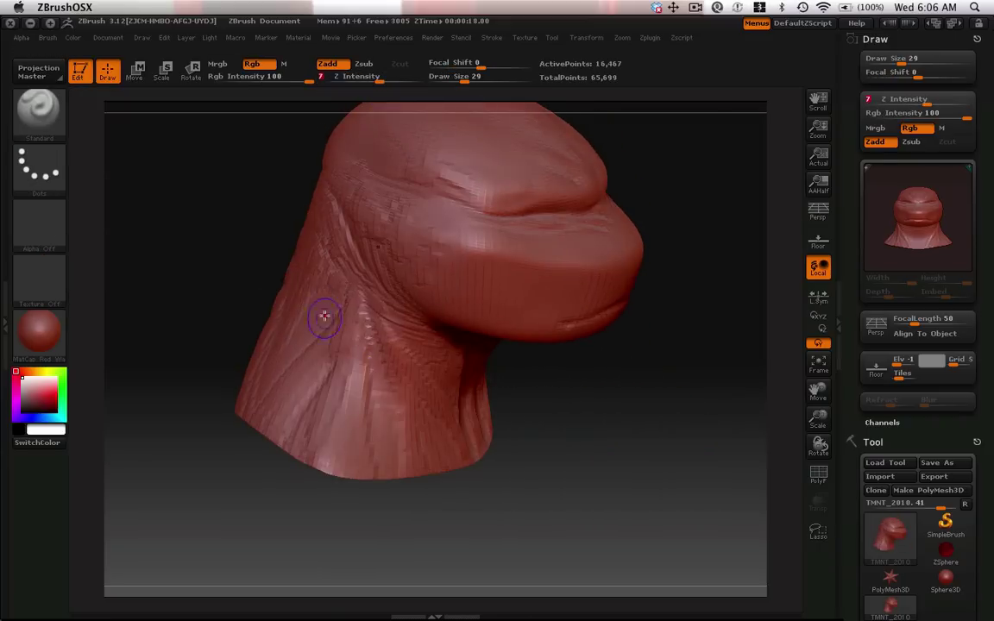
left_click(326, 302)
left_click_drag(207, 284, 130, 250)
Soften the strokes on the side and back of the neck with the Smooth brush at draw size 39 and Z Intensity 18.
left_click(38, 110)
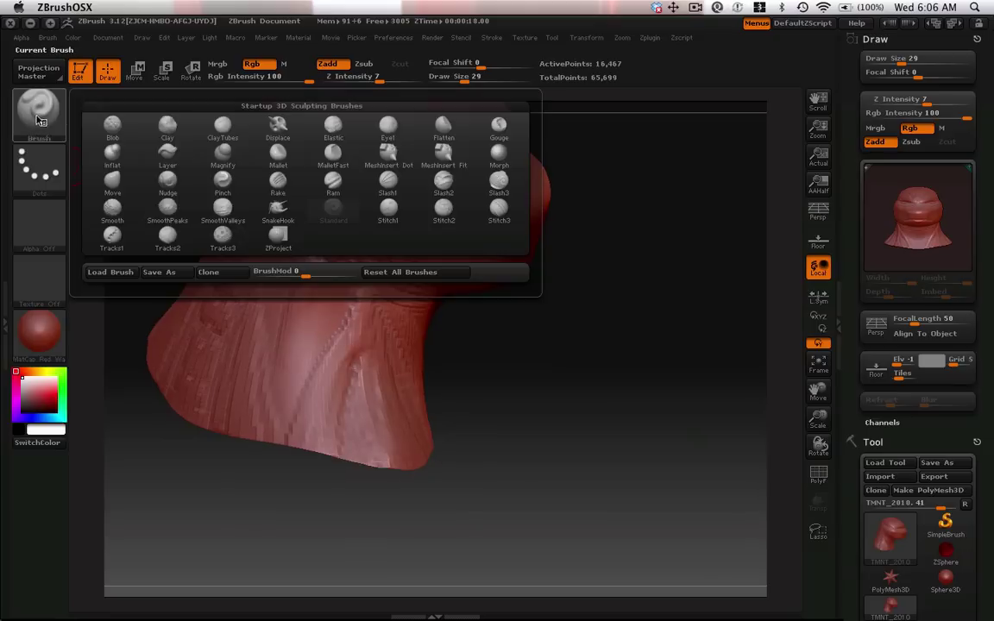
left_click(112, 207)
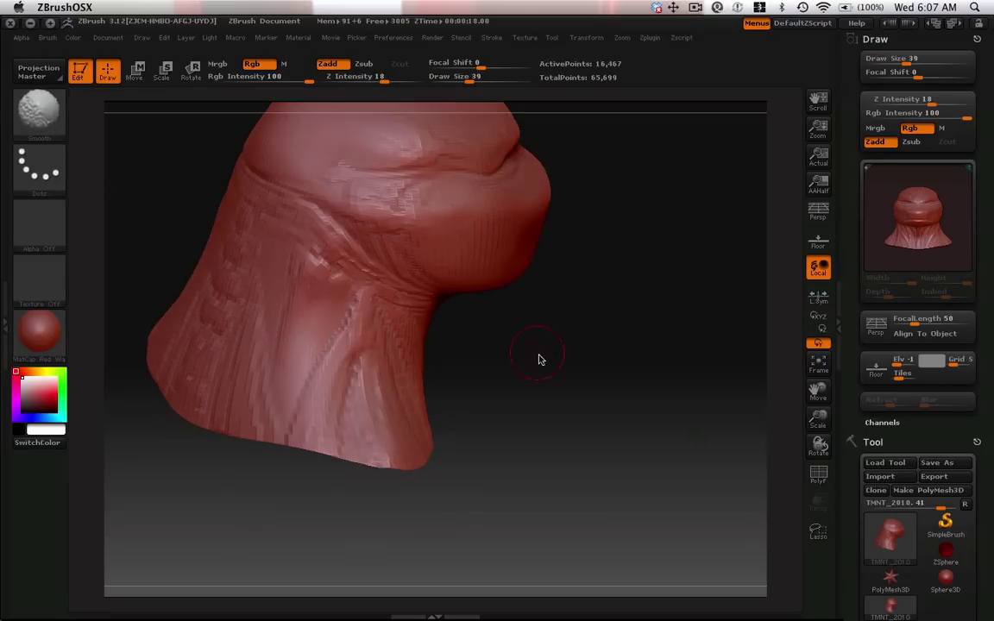
left_click_drag(539, 358, 423, 202)
left_click_drag(295, 164, 359, 439)
mouse_move(332, 509)
left_mouse_down()
mouse_move(329, 539)
mouse_move(310, 371)
mouse_move(331, 299)
left_mouse_up()
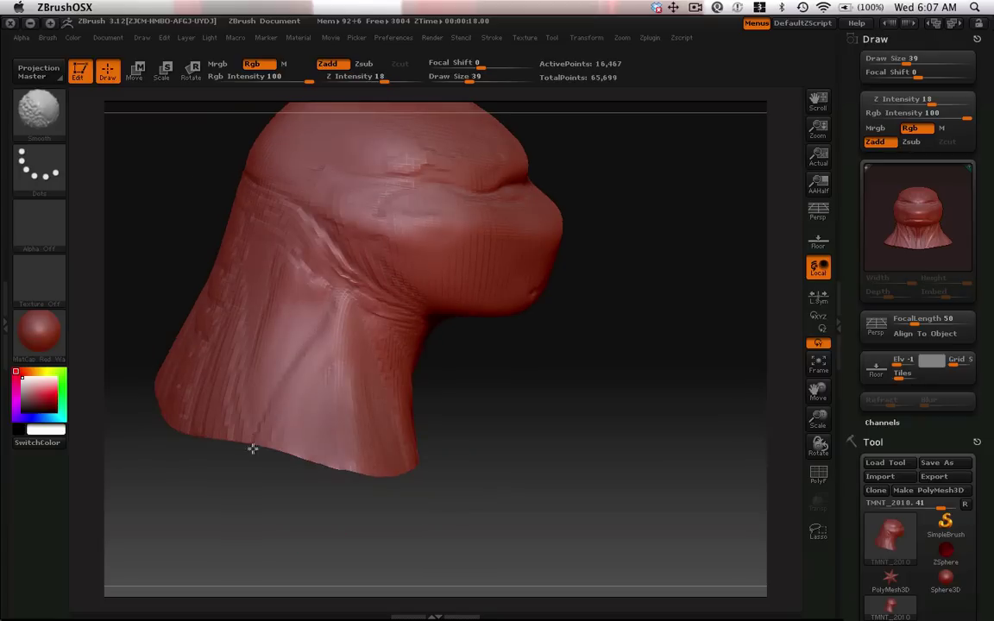
mouse_move(232, 369)
left_mouse_down()
mouse_move(339, 546)
mouse_move(204, 321)
left_mouse_up()
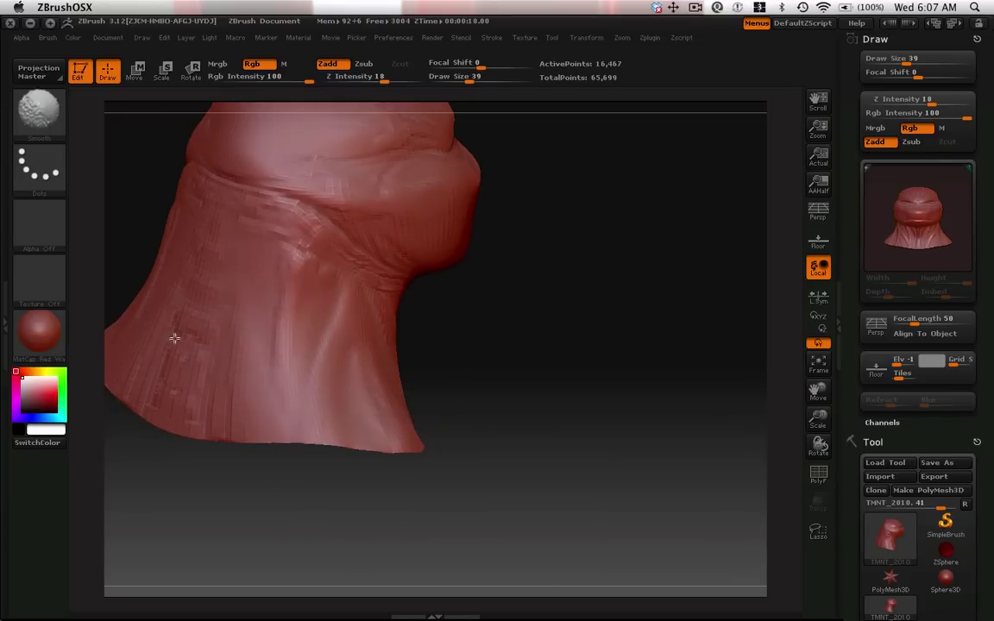
Smooth the rough strokes around the temple, the back of the cheek and the rest of the neck.
left_click_drag(223, 394, 319, 297)
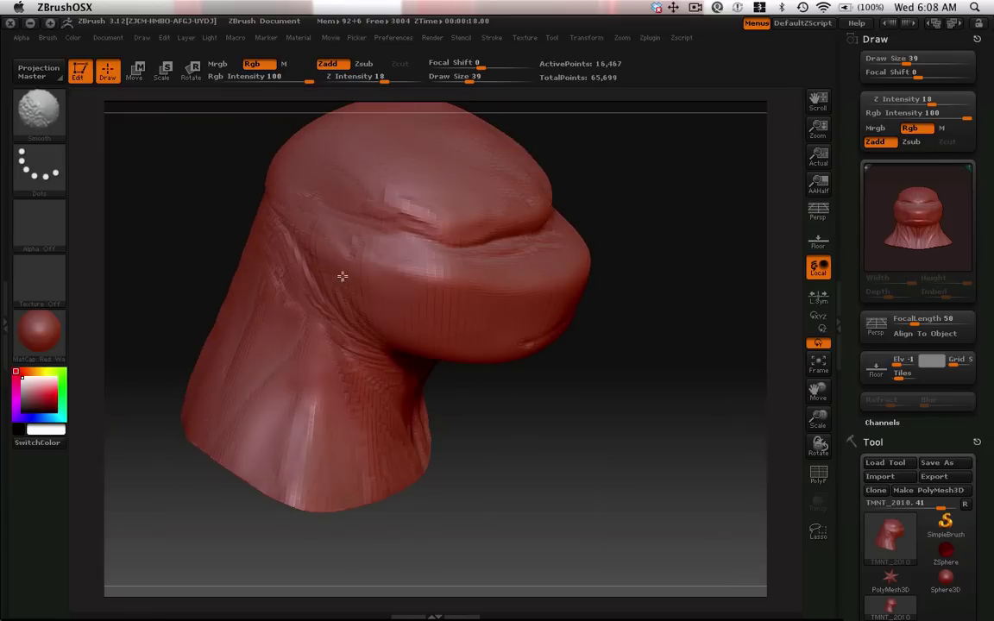
mouse_move(597, 470)
left_mouse_down()
mouse_move(193, 217)
mouse_move(332, 271)
left_mouse_up()
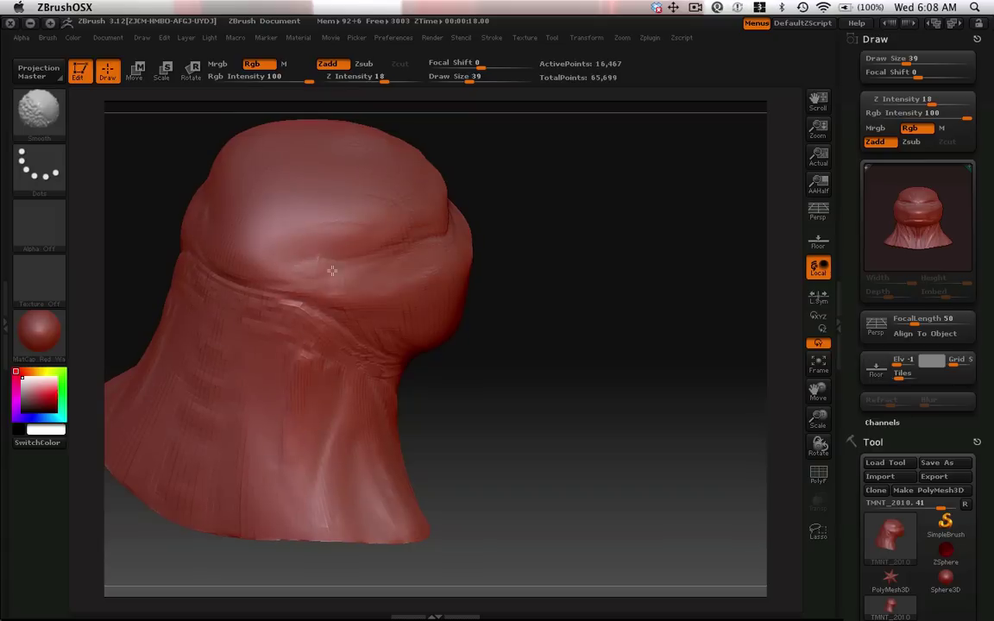
mouse_move(275, 303)
left_mouse_down()
mouse_move(368, 222)
mouse_move(268, 155)
mouse_move(493, 389)
left_mouse_up()
left_click_drag(453, 448, 440, 396)
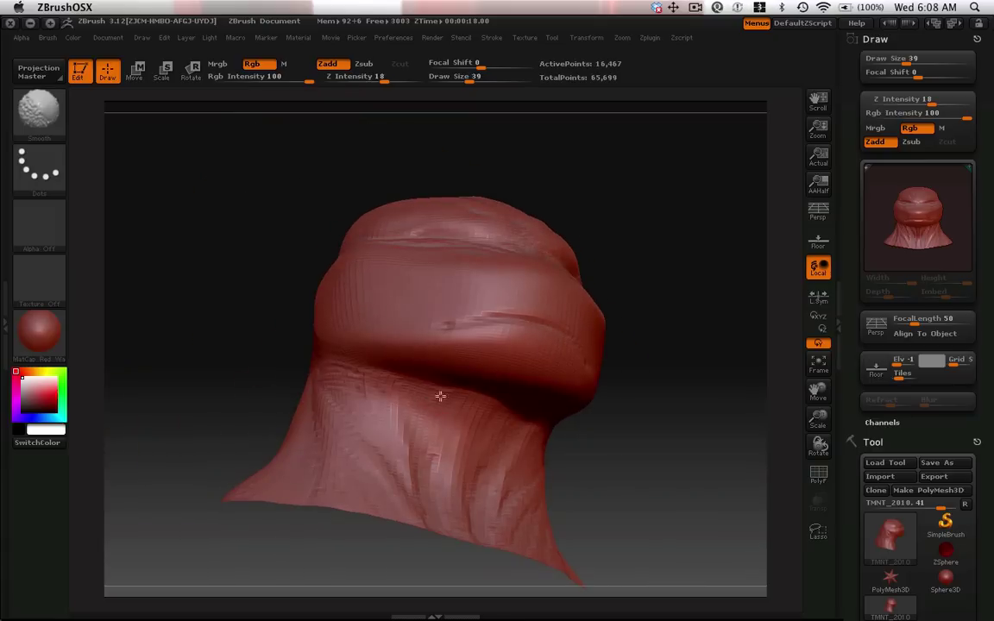
Smooth the remaining strokes on the front of the neck and beneath the jaw with the Smooth brush.
mouse_move(447, 463)
left_mouse_down()
mouse_move(201, 466)
mouse_move(397, 415)
left_mouse_up()
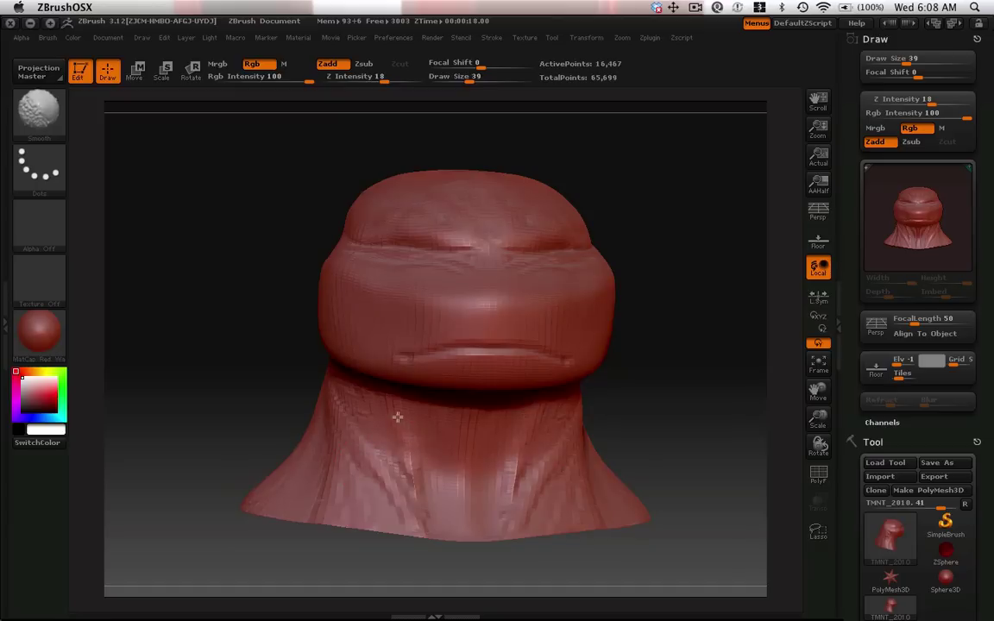
left_click_drag(302, 379, 347, 436)
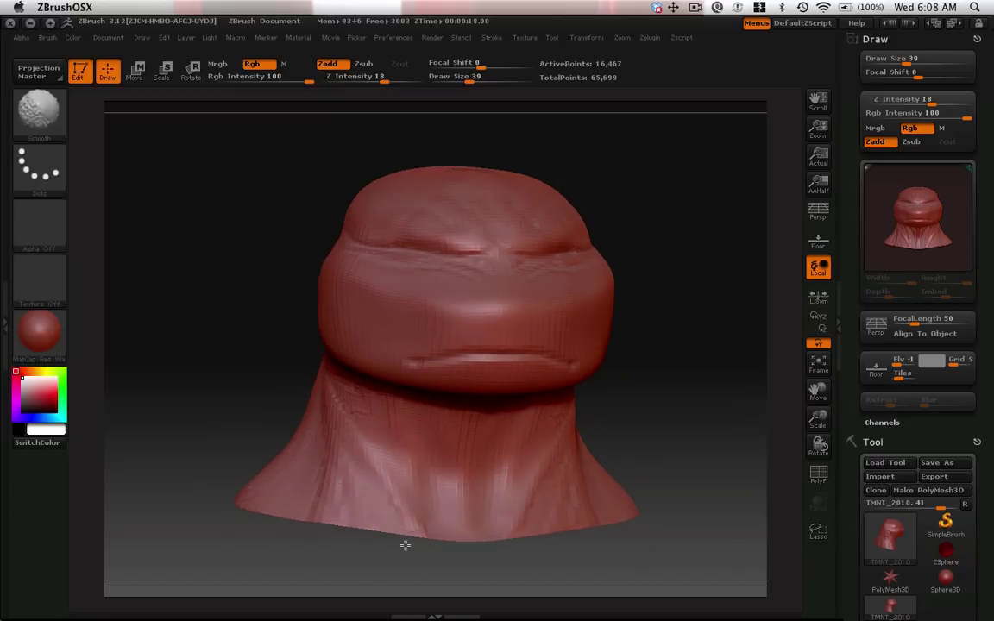
left_click_drag(229, 336, 333, 501)
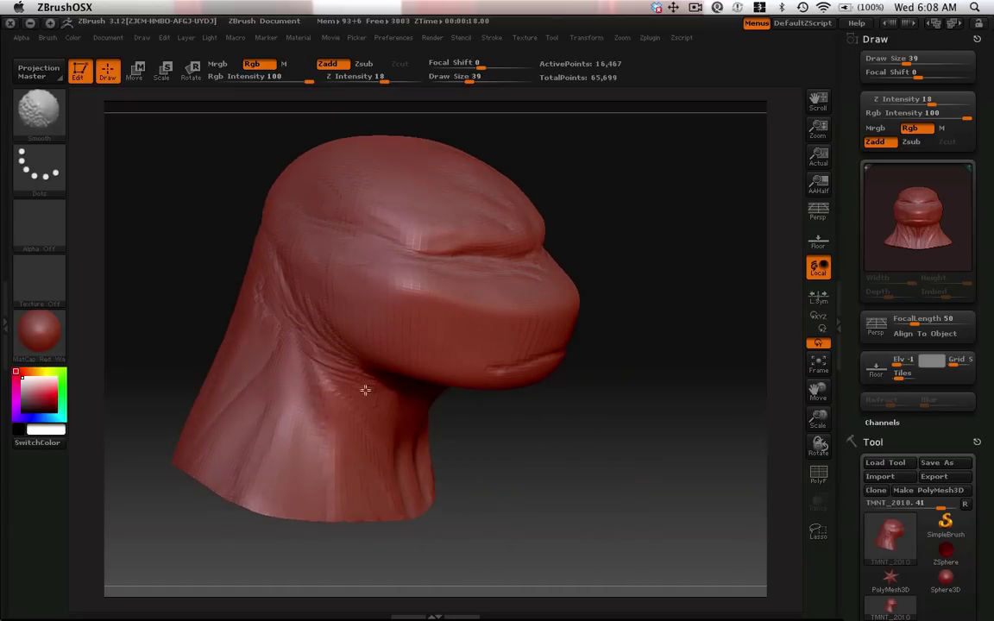
mouse_move(365, 389)
left_mouse_down()
mouse_move(373, 432)
mouse_move(614, 405)
mouse_move(508, 517)
mouse_move(517, 513)
left_mouse_up()
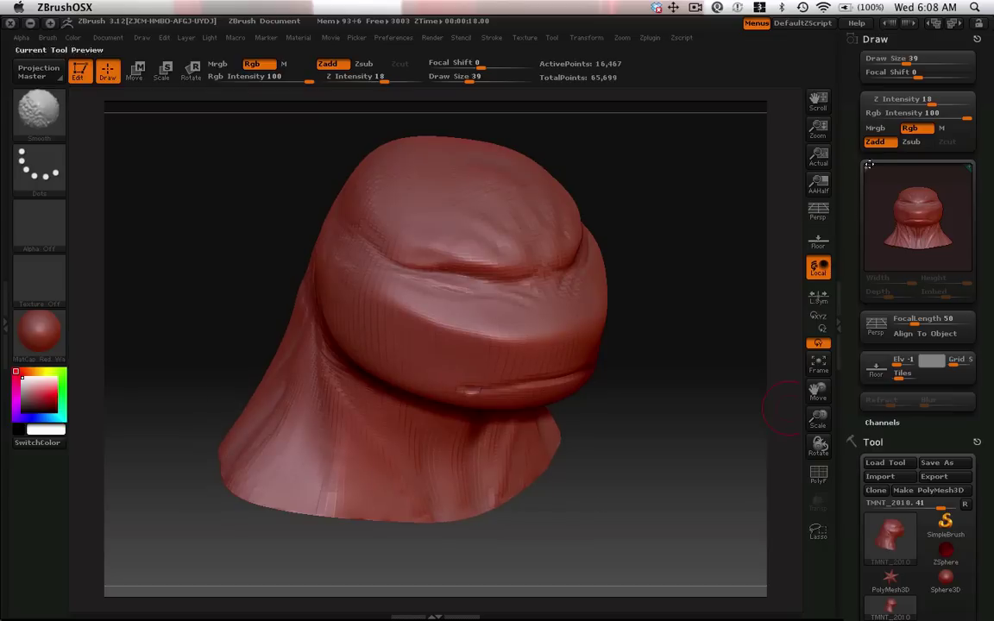
Try to divide the mesh from its lowest level and switch the head to subdivision level 2.
left_click(855, 45)
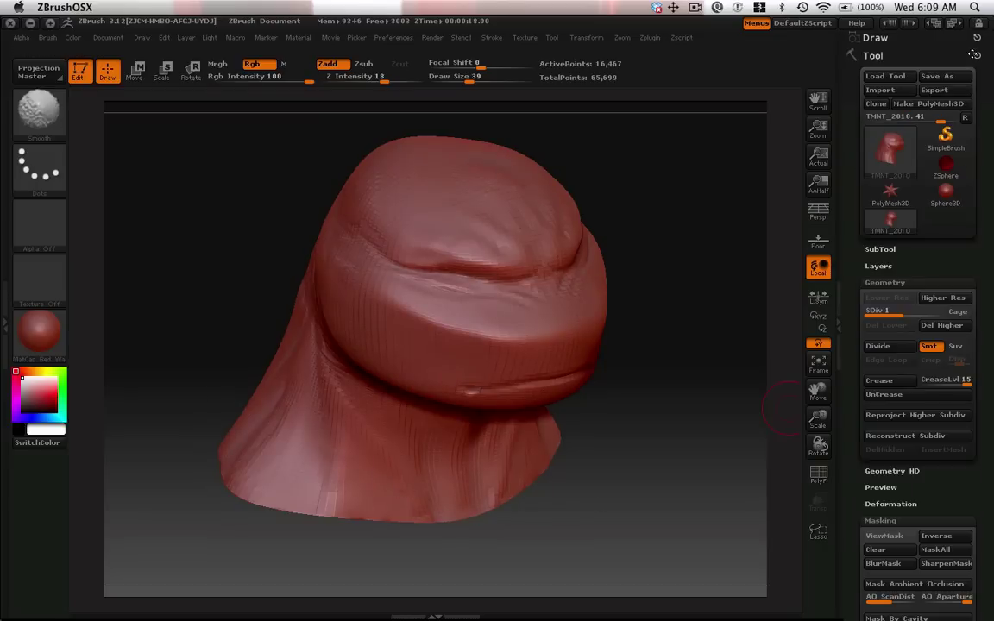
left_click(872, 346)
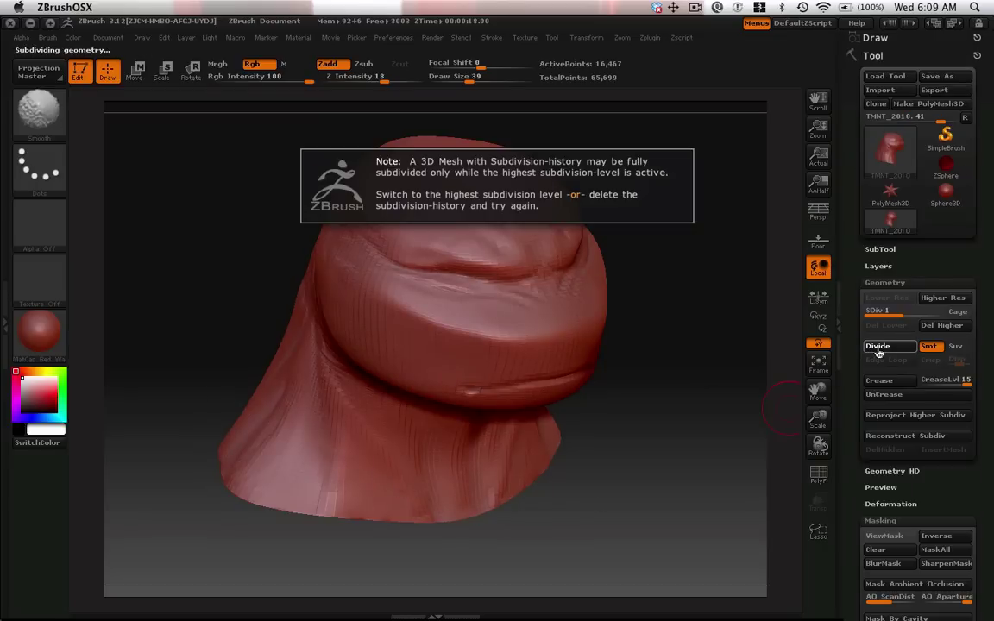
left_click(931, 311)
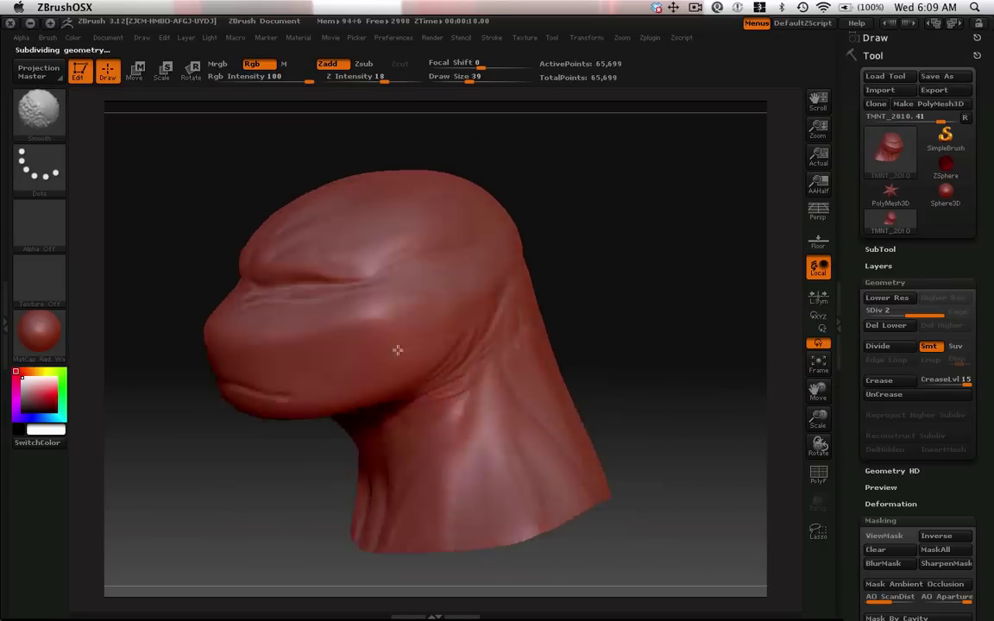
Save the turtle head as the ZTL tool file TMNT_2010.ztl in the Tools folder.
left_click_drag(731, 371, 131, 101)
left_click(937, 76)
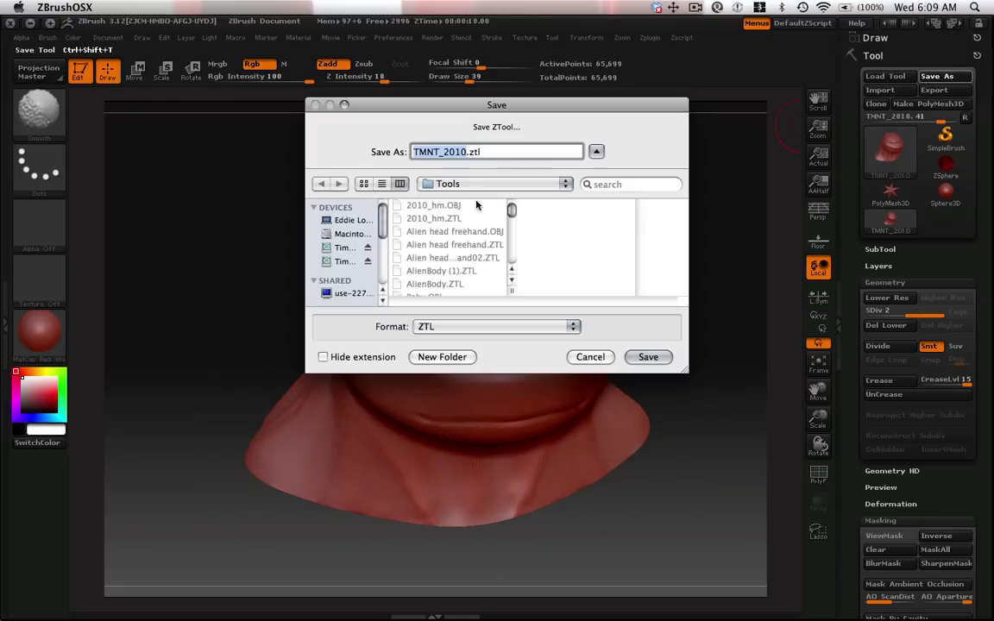
left_click(640, 361)
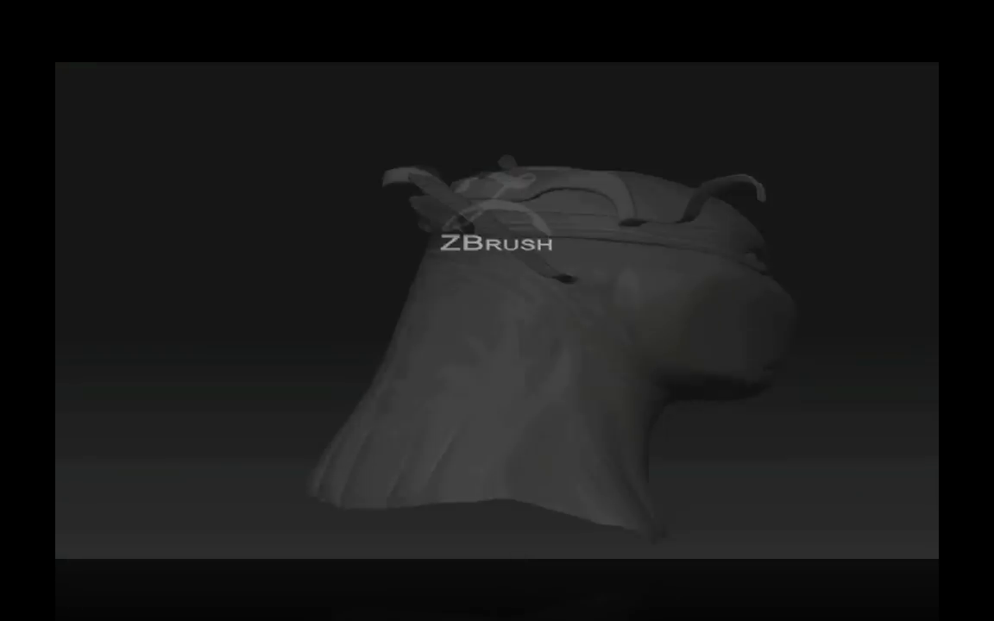